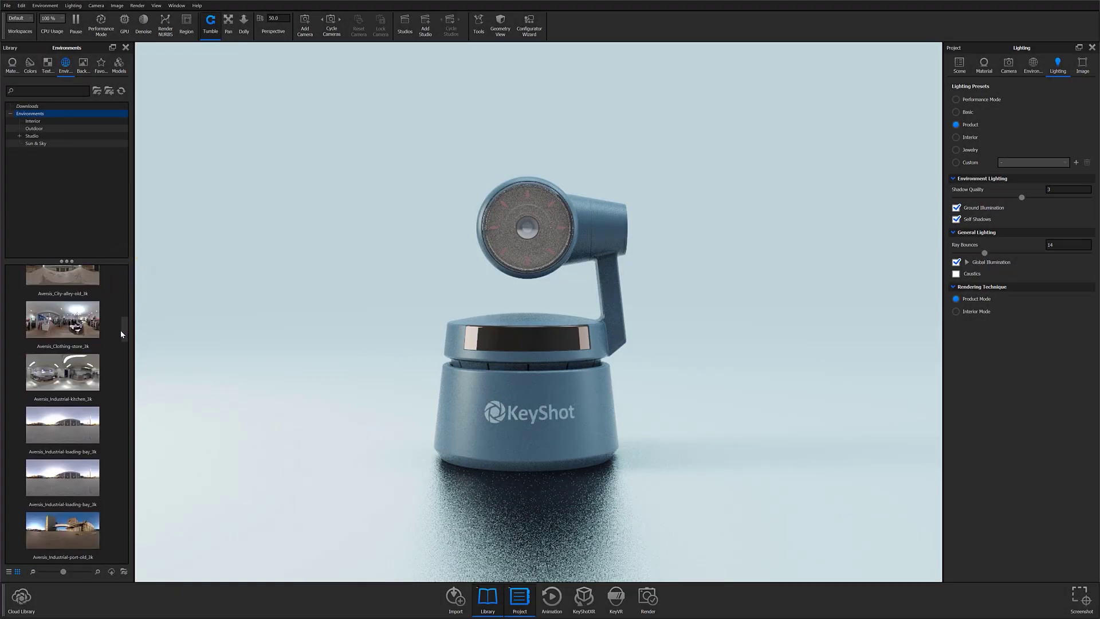
Step: Try Basic 4K and Black Ceiling Gradient_TRiwa, then light the scene with Dosch-Apartment_2k
left_click_drag(57, 303, 250, 342)
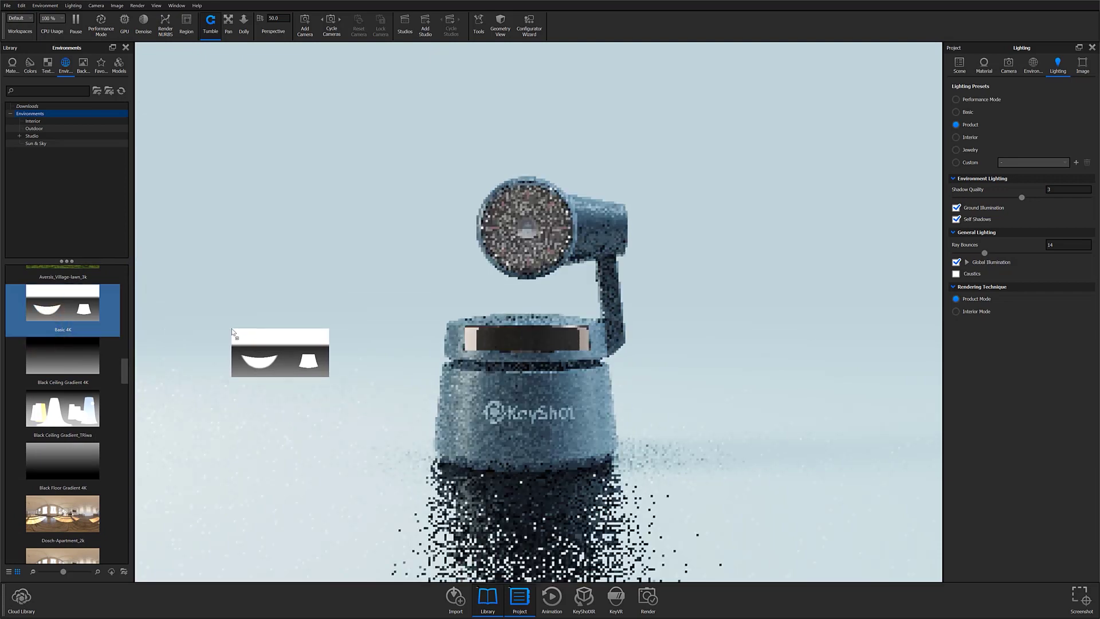
left_click_drag(41, 412, 295, 406)
left_click_drag(62, 514, 521, 348)
Step: Rotate the Dosch-Apartment_2k environment in the viewport so the lens reflections shift
left_click(1034, 64)
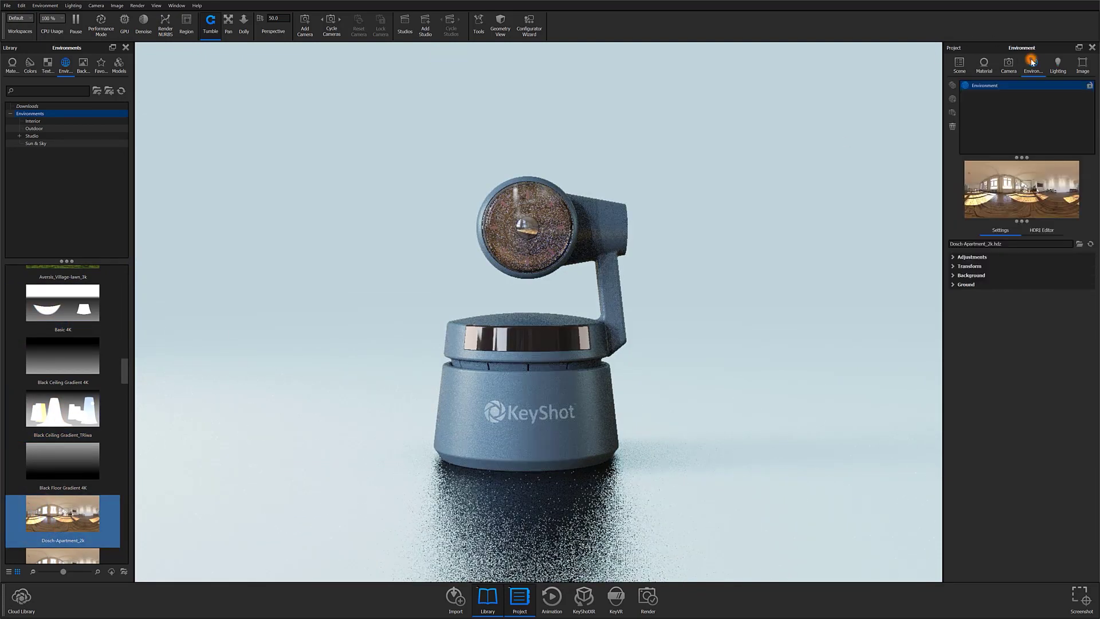
left_click(1042, 229)
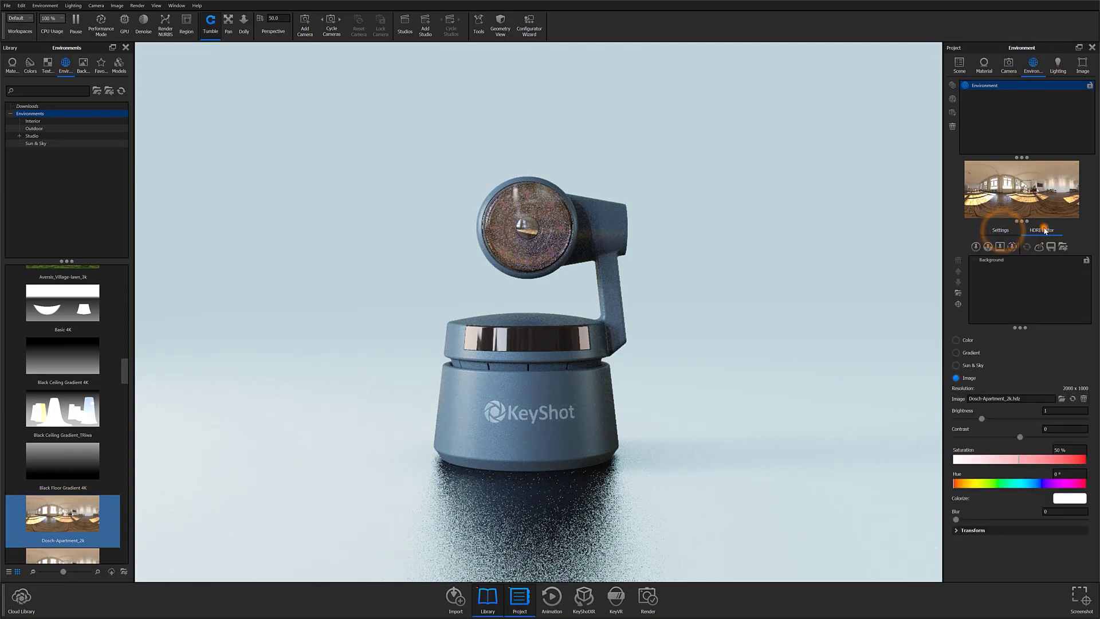
left_click(1000, 230)
left_click(1042, 230)
left_click(1000, 230)
left_click_drag(383, 356, 402, 357, "ctrl")
left_click_drag(714, 507, 667, 497, "ctrl")
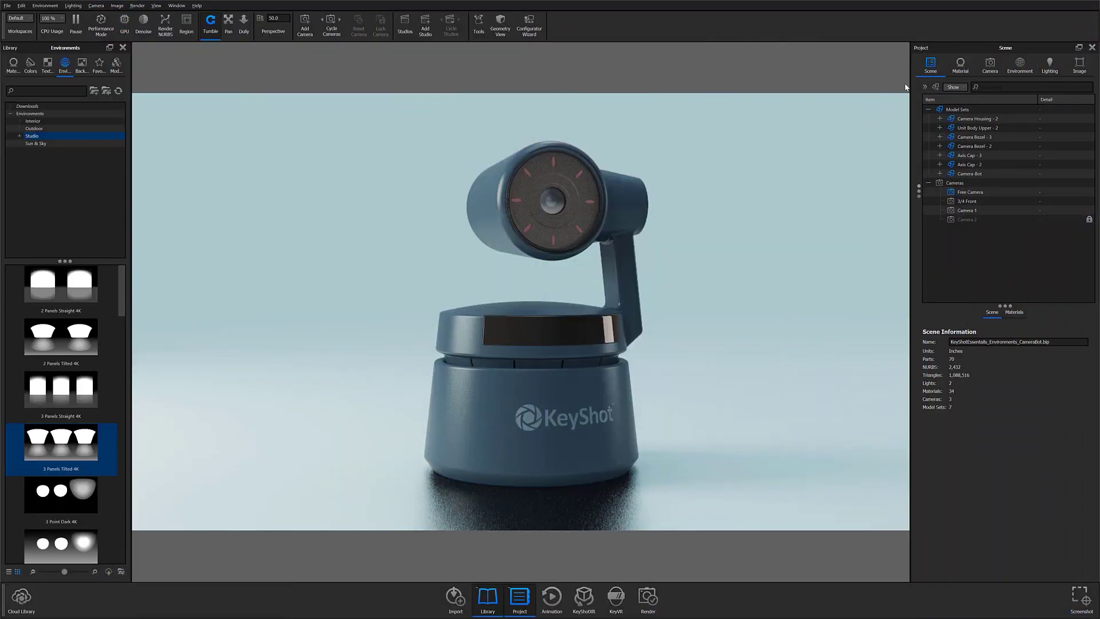
Step: Drag the Startup environment brightness down to 0.572, then view its HDRI editor layers
left_click(1018, 64)
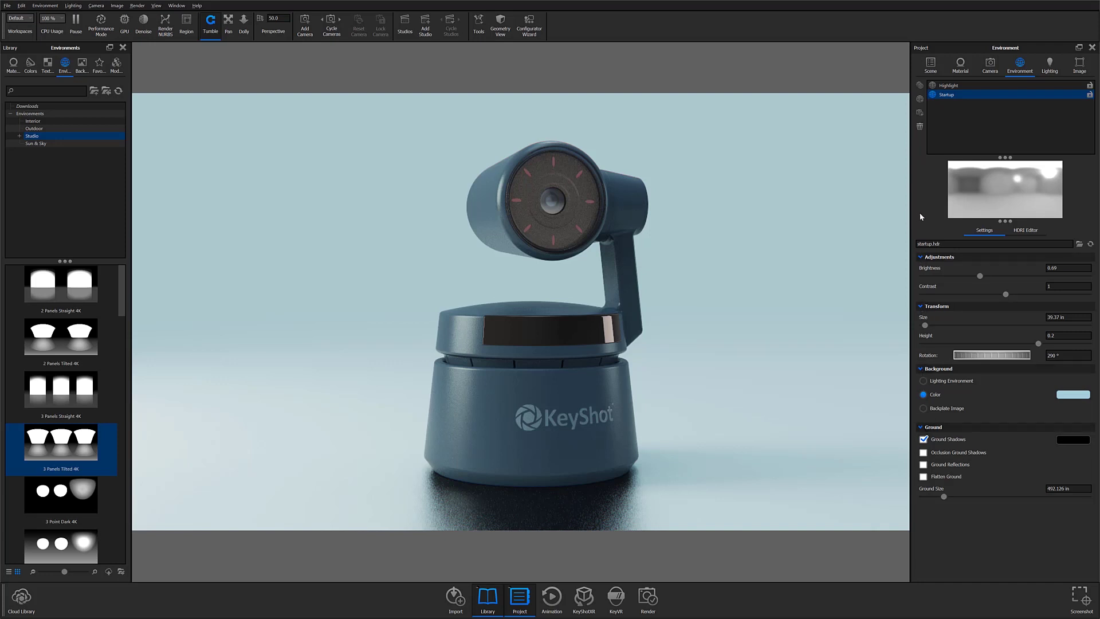
left_click(1018, 230)
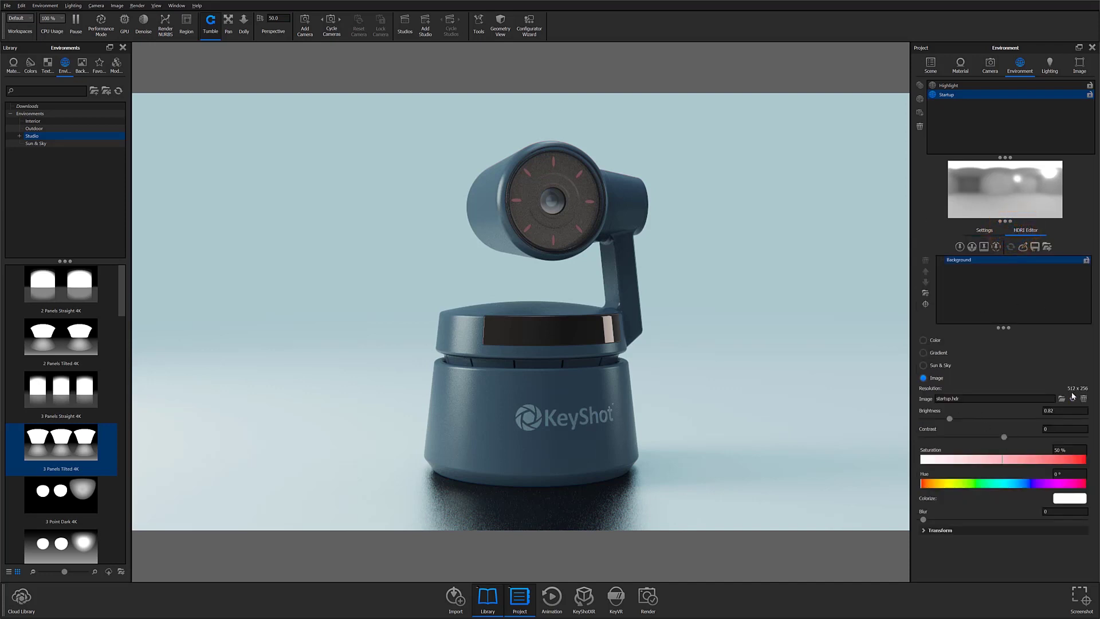
left_click(985, 231)
left_click(1018, 230)
left_click(984, 230)
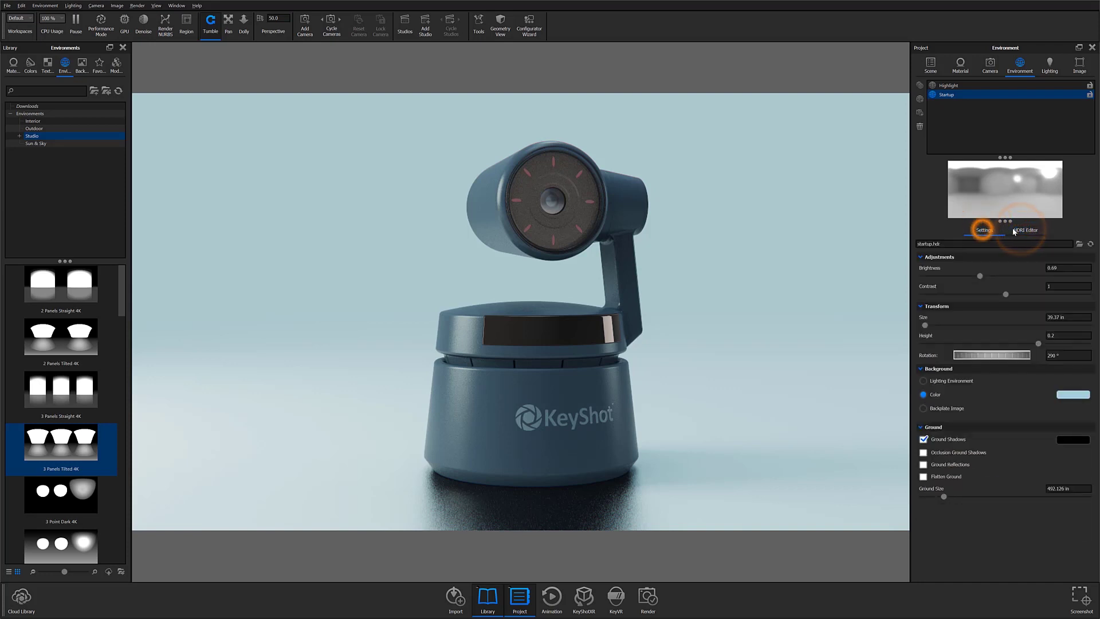
left_click(1014, 231)
left_click(984, 230)
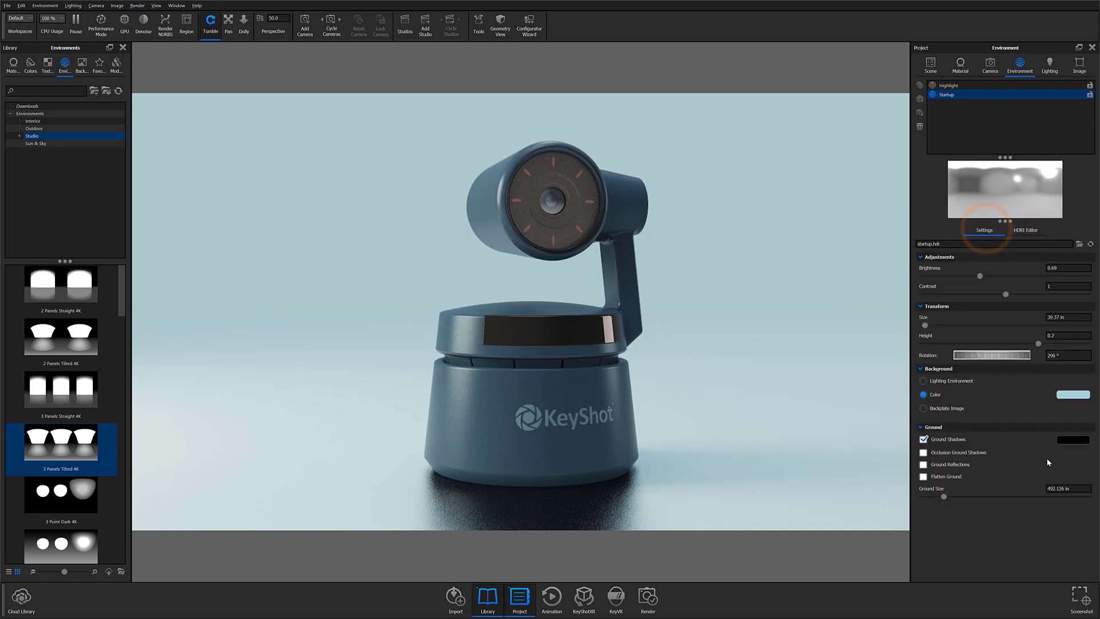
left_click_drag(981, 277, 1000, 296)
left_click(1023, 230)
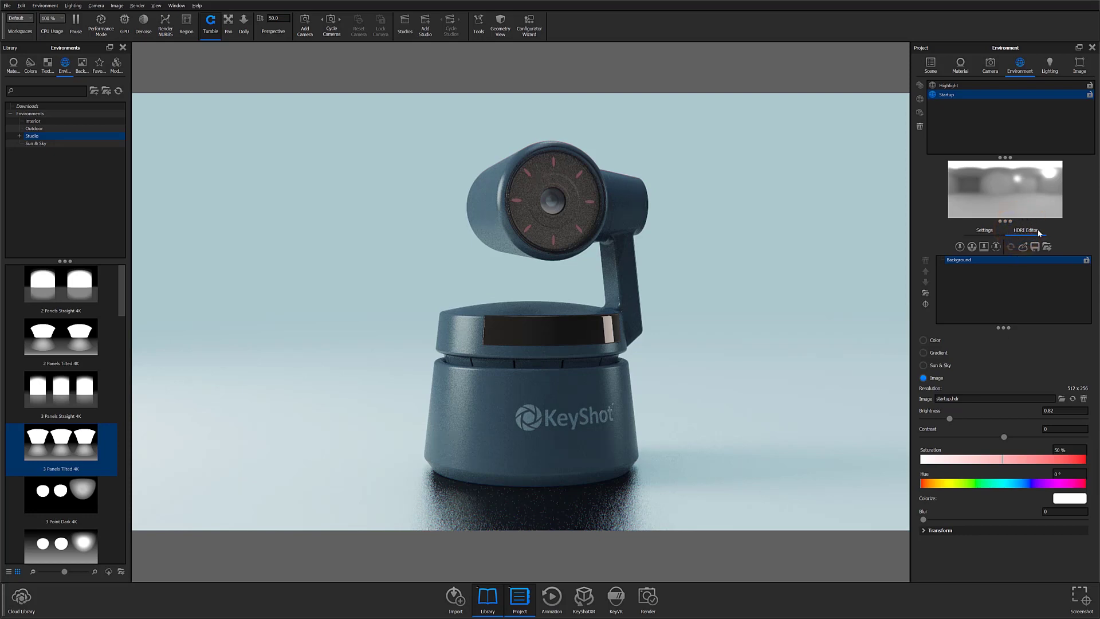
Step: Return to environment settings and make Startup the only selected environment again
left_click(987, 231)
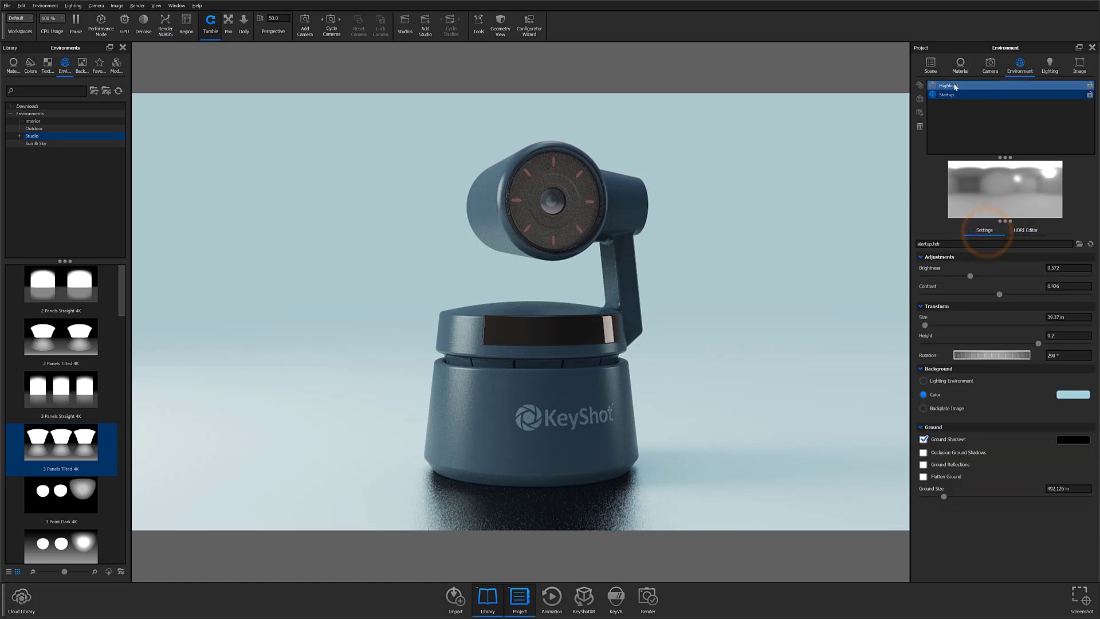
left_click(981, 86, "ctrl")
left_click(974, 93)
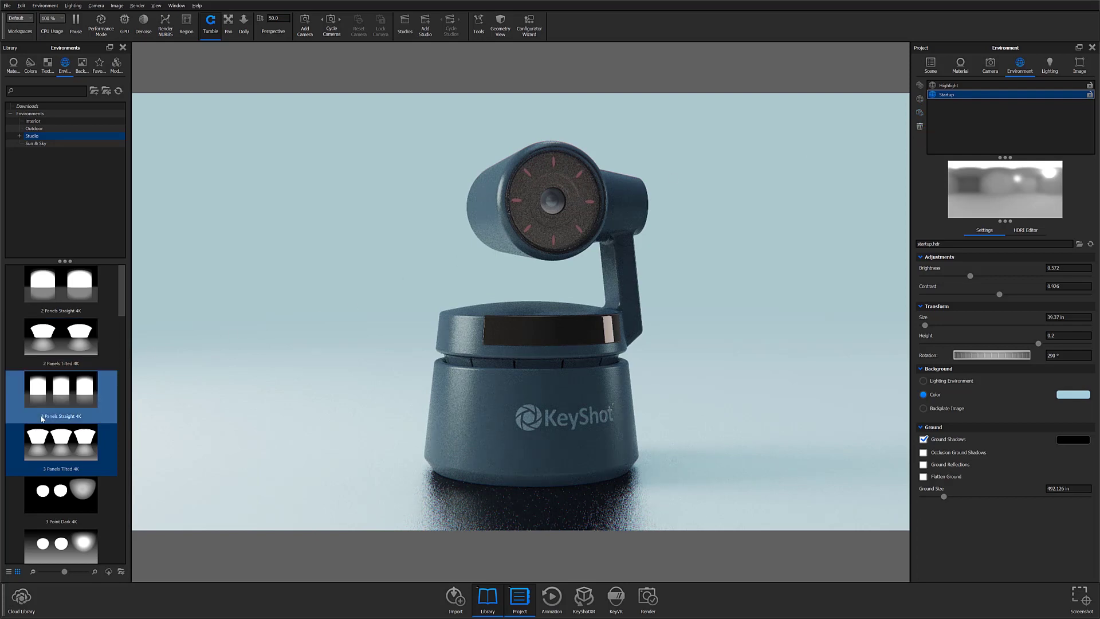
Step: Add 3 Panels Tilted 4K to the project environments, keeping Startup active
left_click_drag(36, 427, 1007, 115)
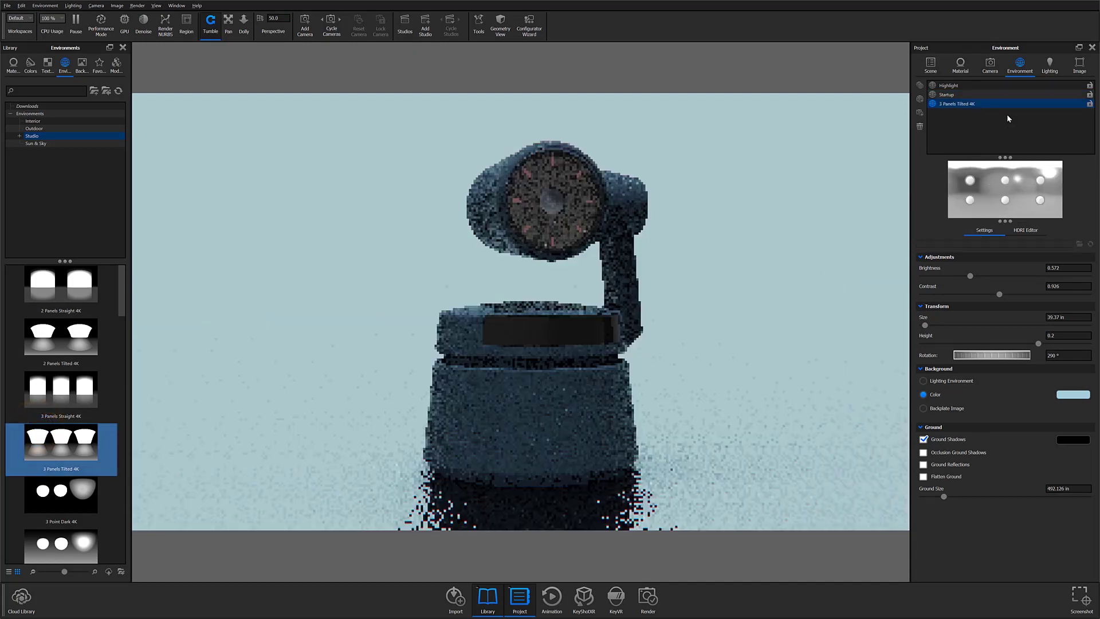
left_click(997, 95)
left_click(995, 103)
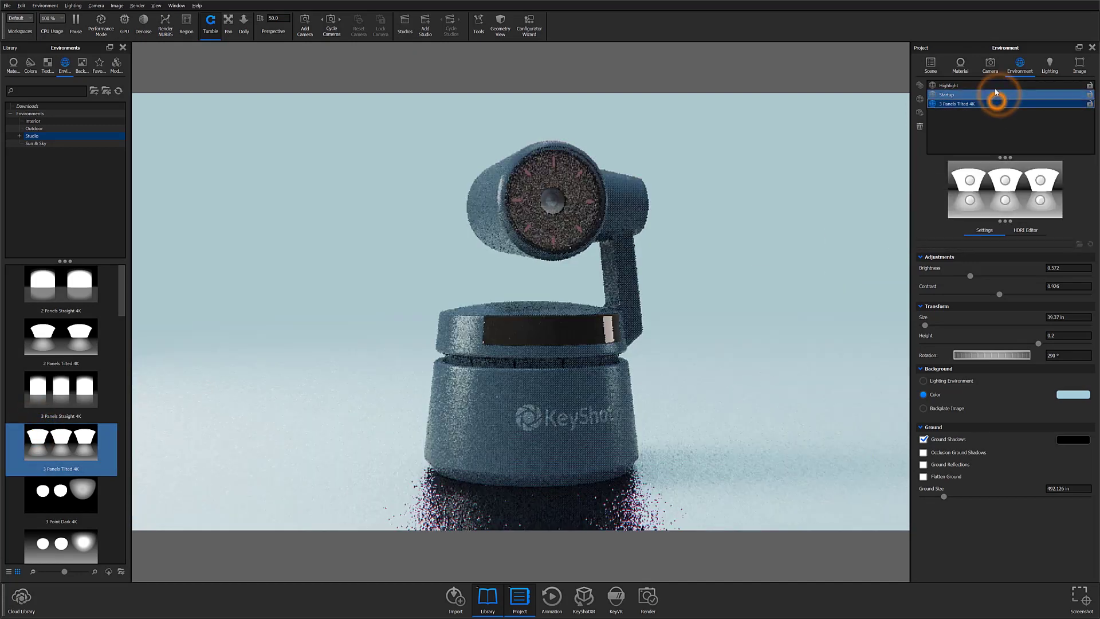
left_click(995, 94)
left_click(993, 103)
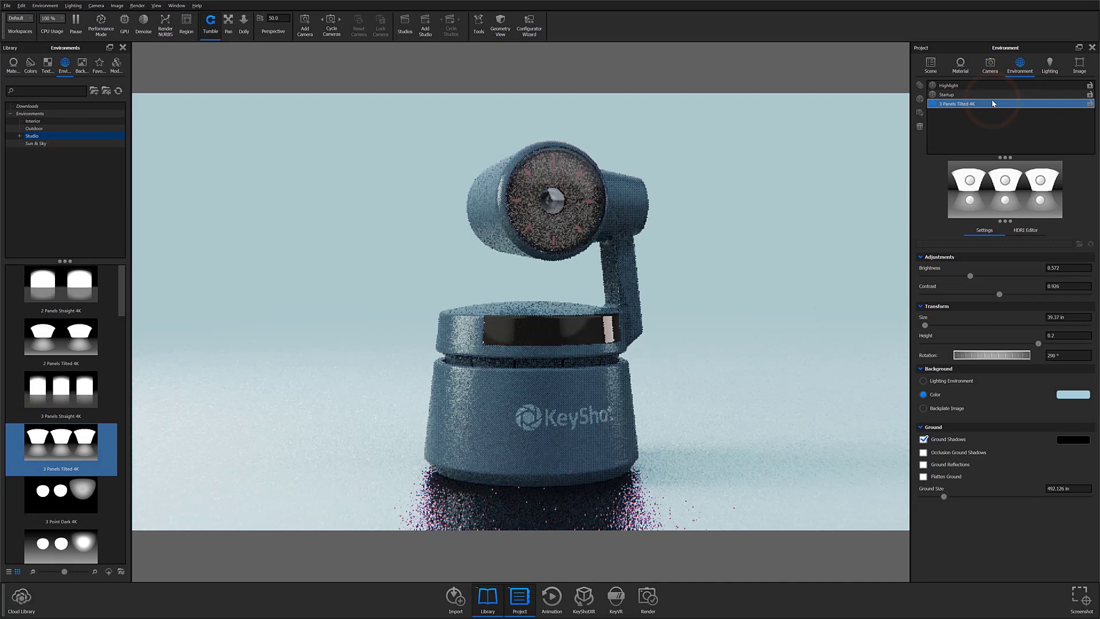
left_click(992, 95)
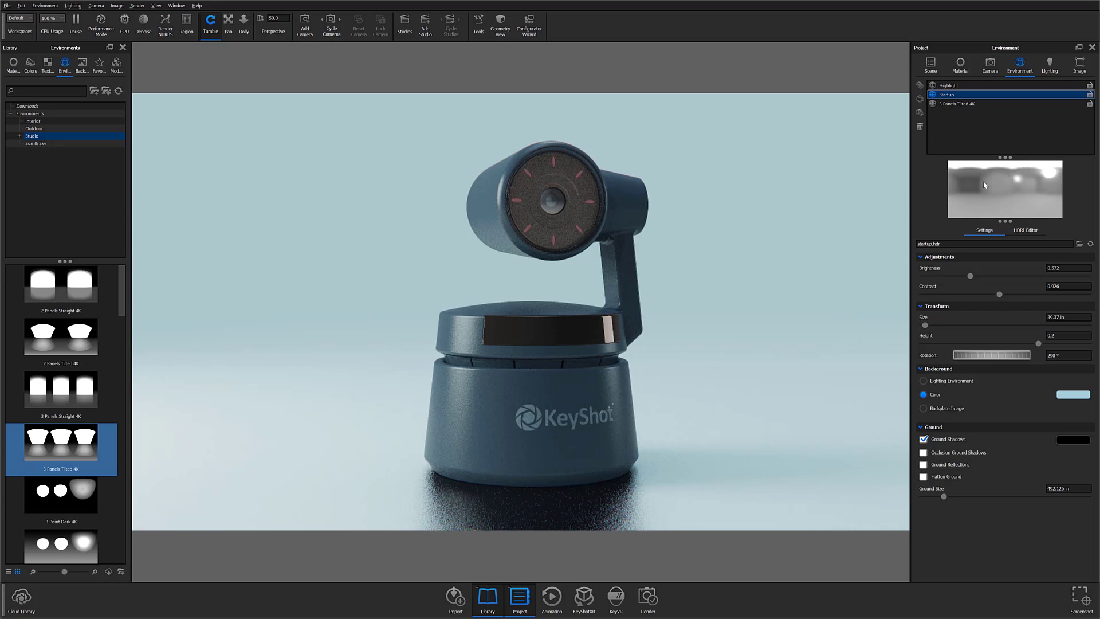
Step: Compare Highlight and 3 Panels Tilted 4K, then reselect Startup and view its HDRI editor
left_click(962, 85)
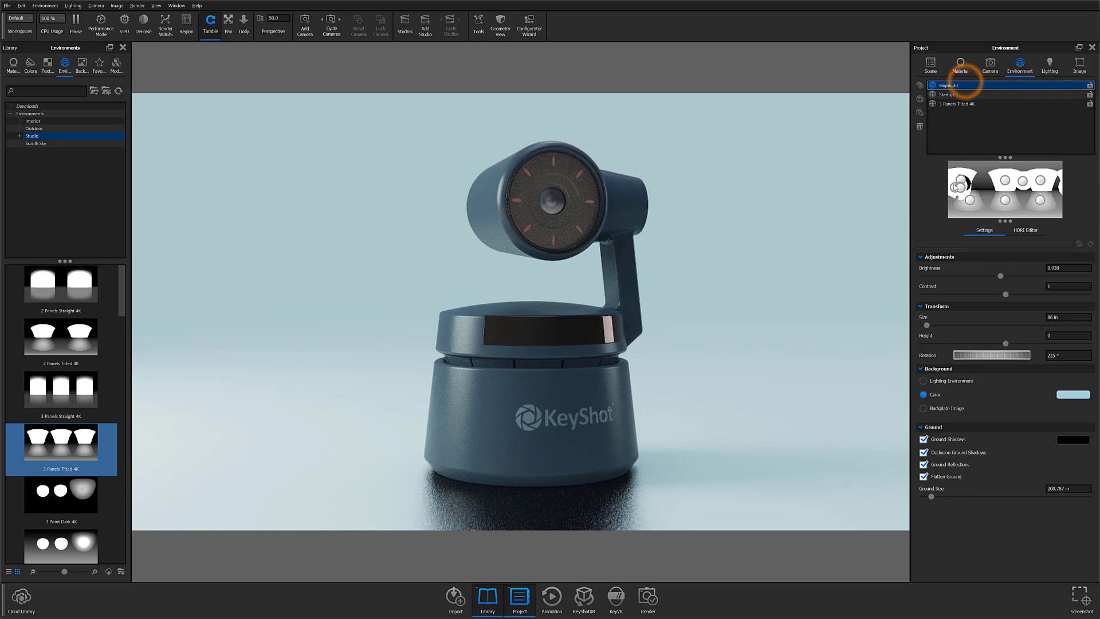
left_click(982, 103)
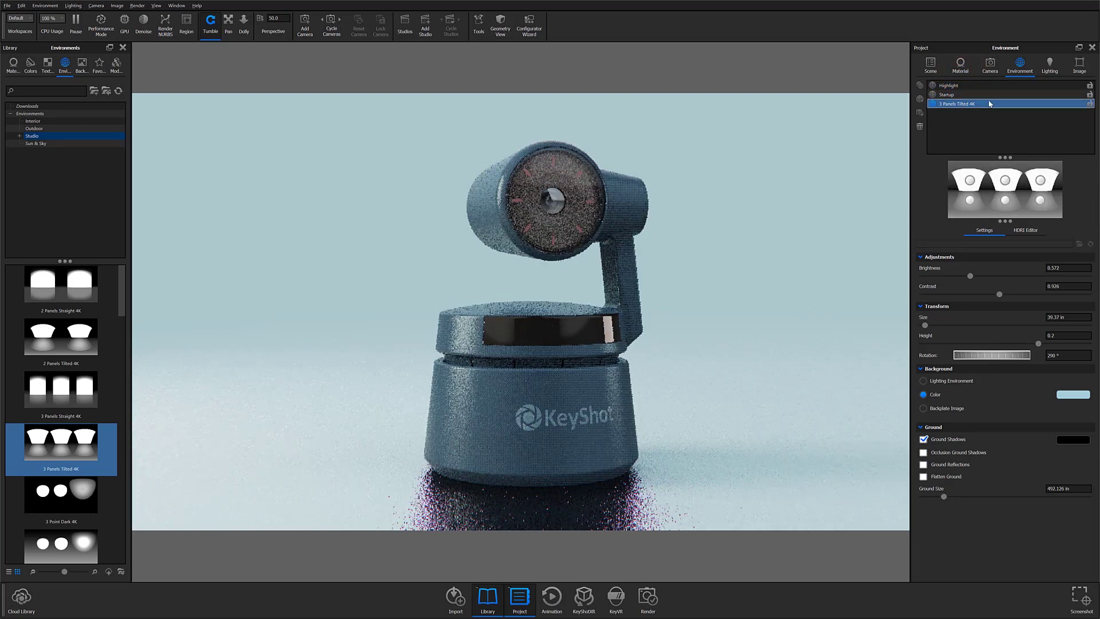
left_click(983, 94)
left_click(988, 231)
left_click(1025, 229)
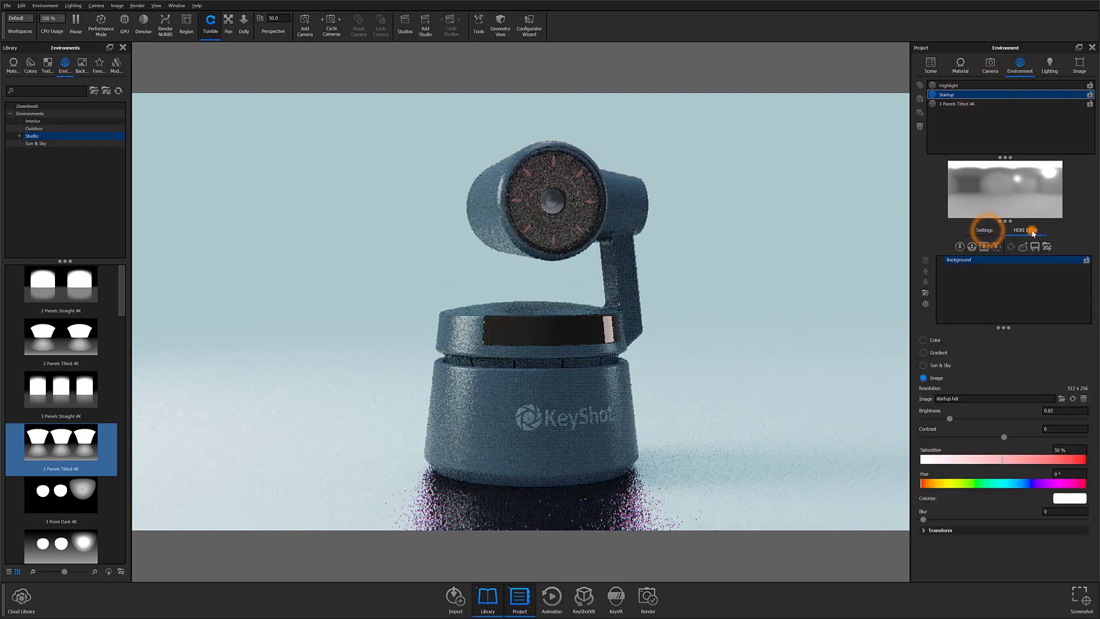
left_click(984, 230)
left_click(1016, 232)
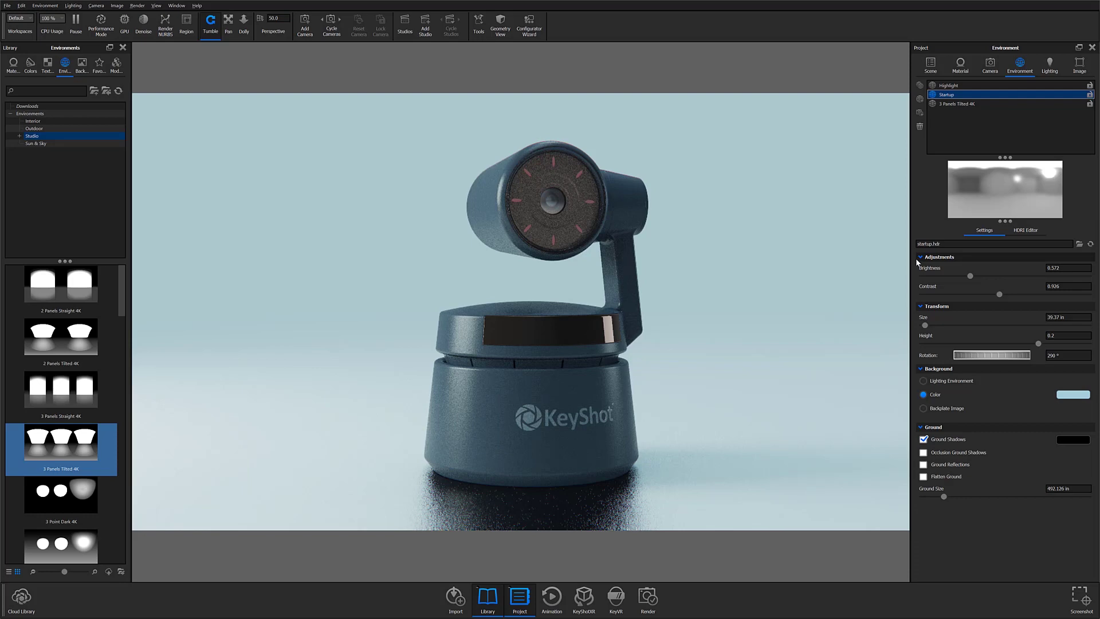
Step: In Adjustments, set Startup's brightness to 0.432 and contrast to 0.766
left_click(919, 258)
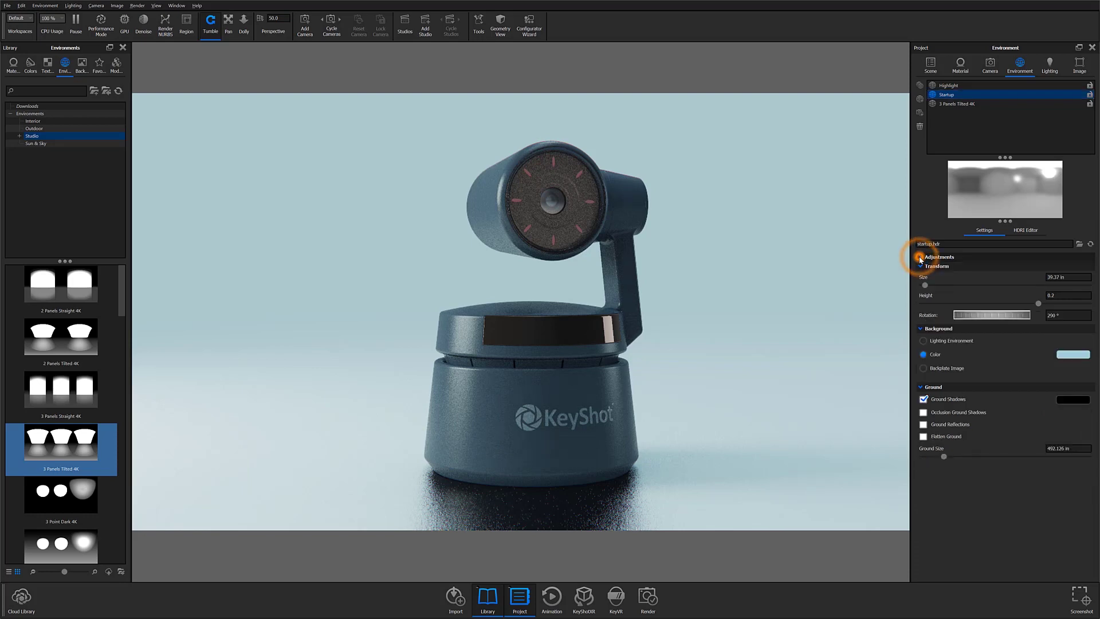
left_click(920, 258)
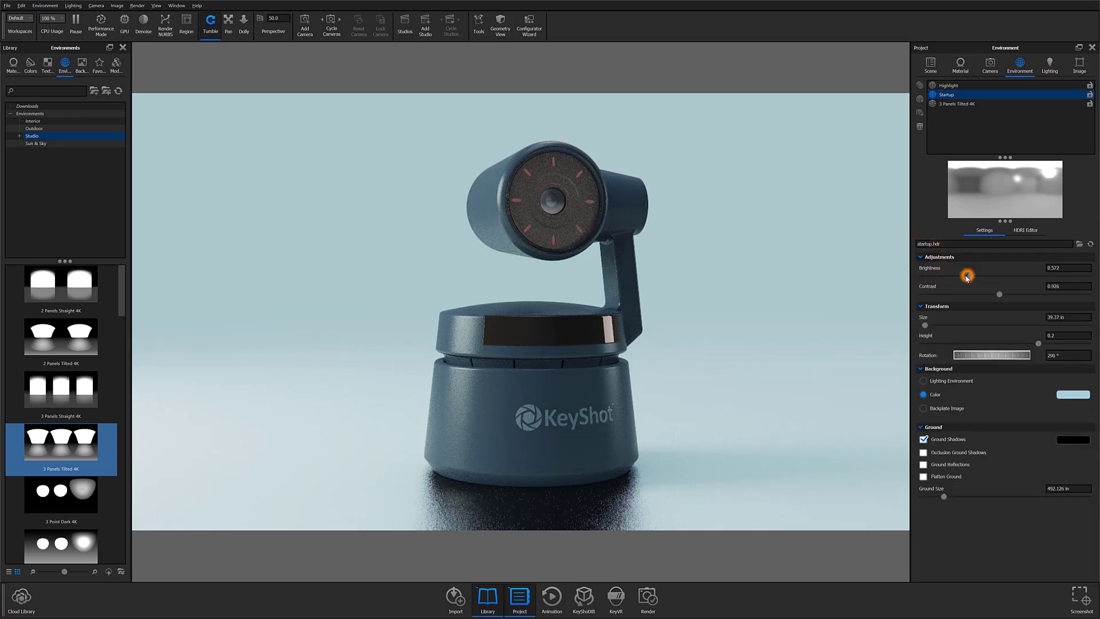
left_click_drag(967, 277, 1090, 283)
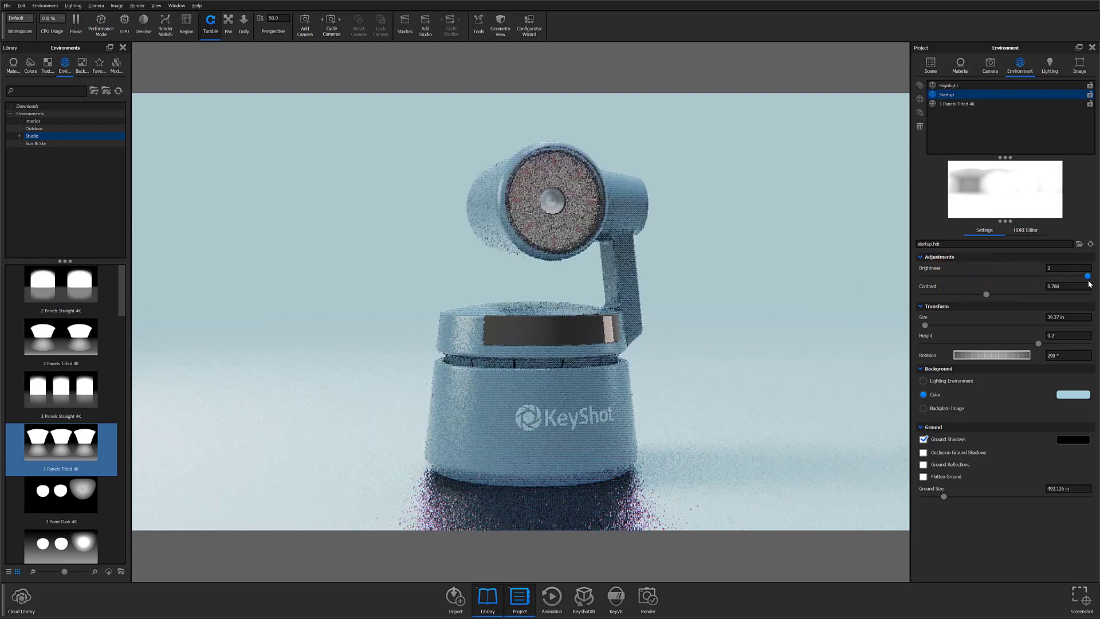
left_click_drag(987, 282, 959, 277)
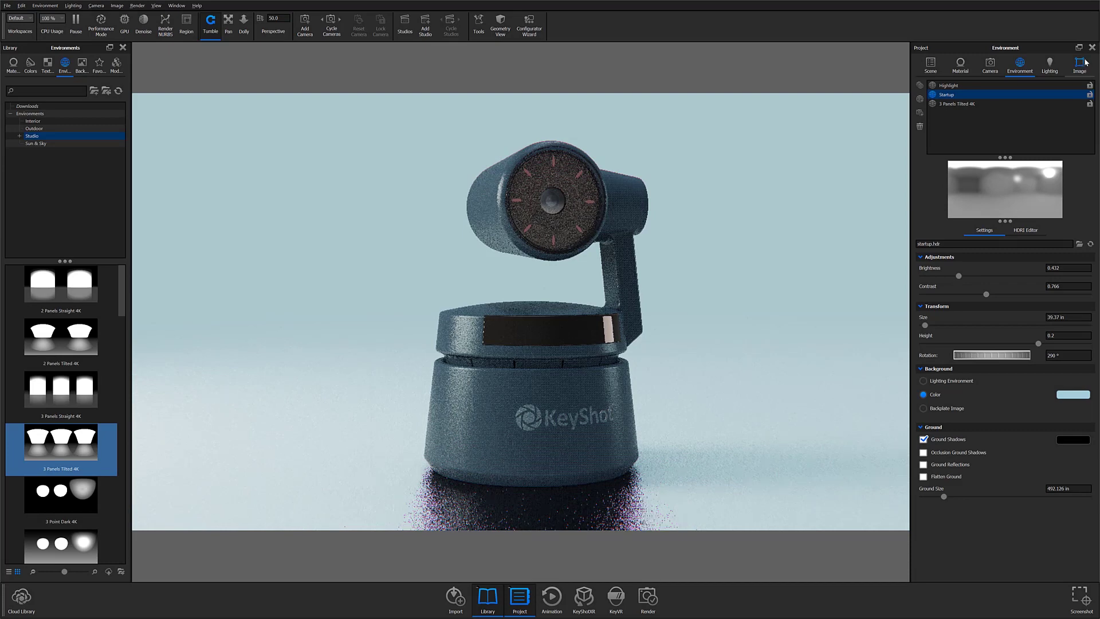
Step: Adjust the environment Size slider in Transform until it is roughly 370 in
left_click(1031, 104)
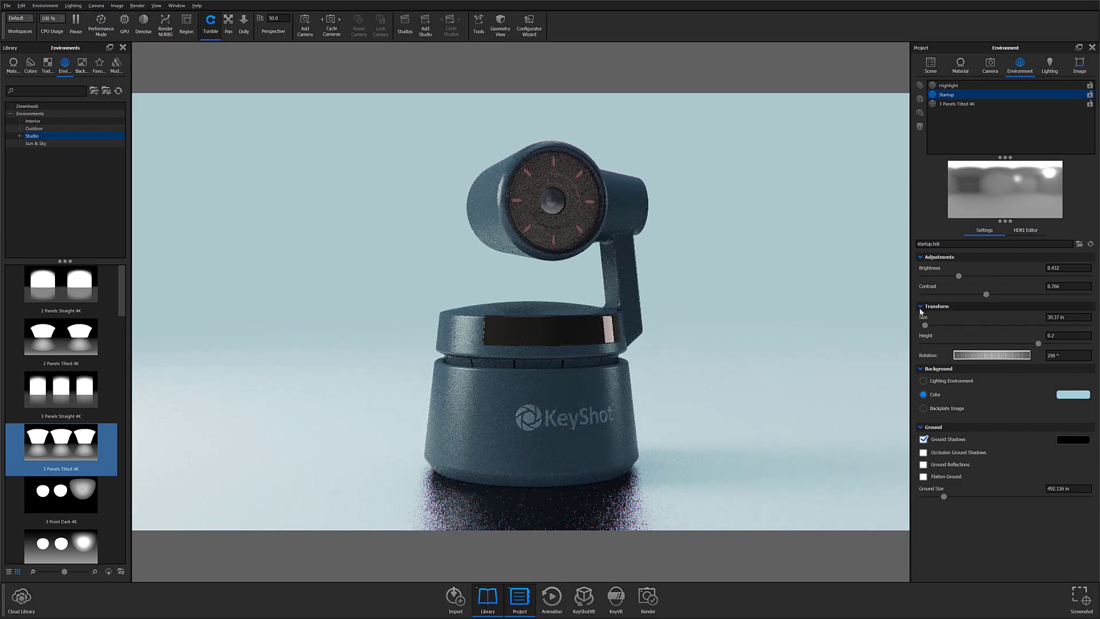
left_click(921, 307)
left_click(921, 307)
mouse_move(925, 325)
left_mouse_down()
mouse_move(996, 325)
mouse_move(998, 344)
mouse_move(964, 356)
mouse_move(998, 358)
left_mouse_up()
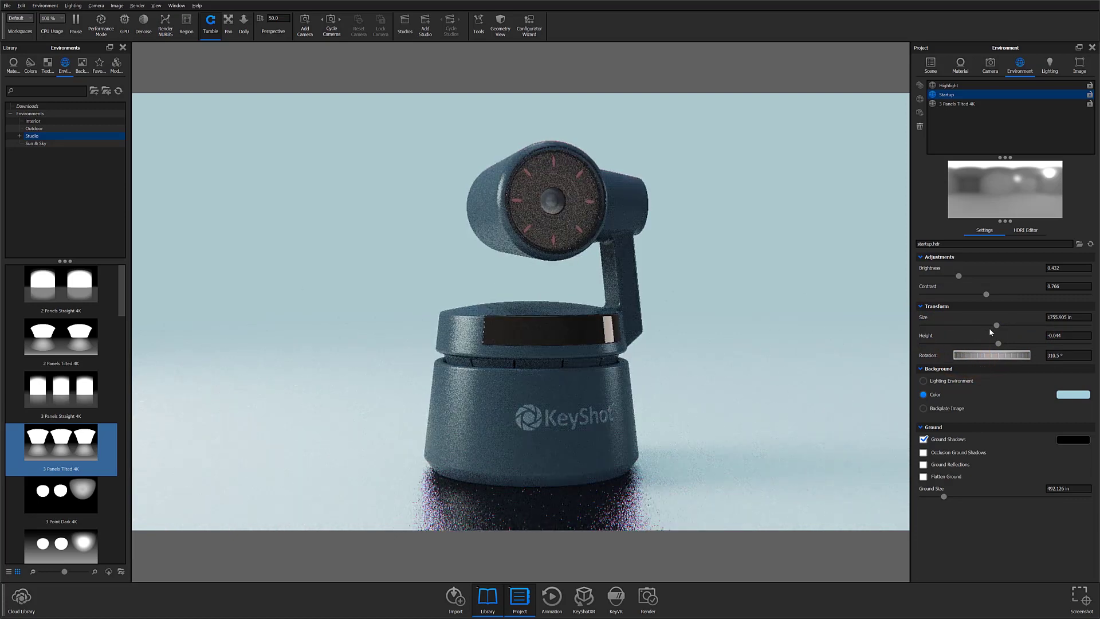
left_click_drag(917, 331, 893, 329)
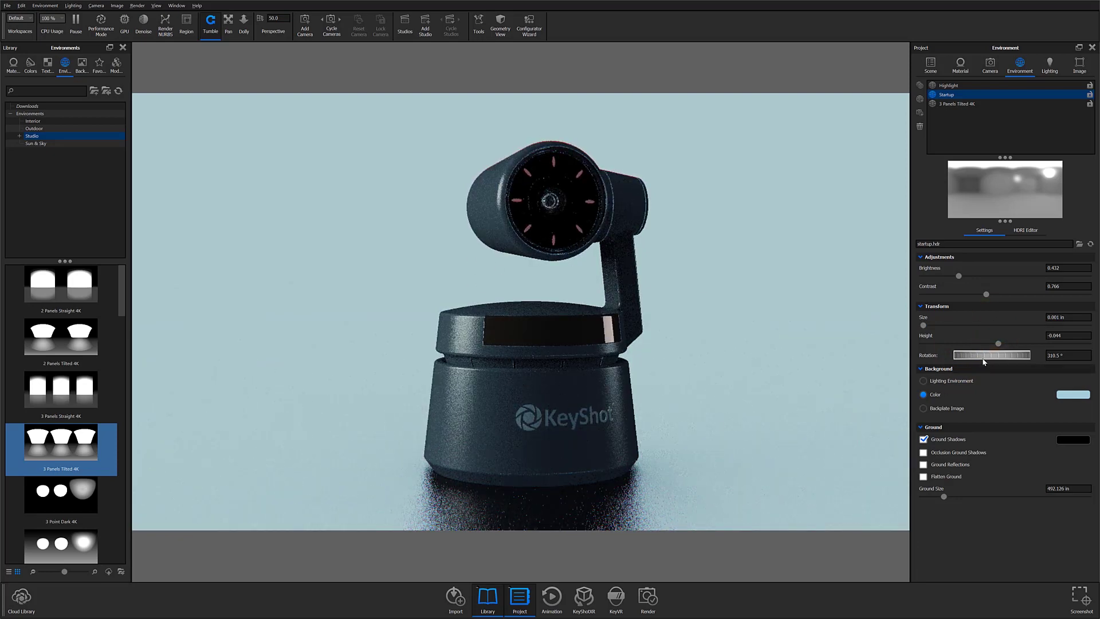
left_click_drag(923, 324, 892, 313)
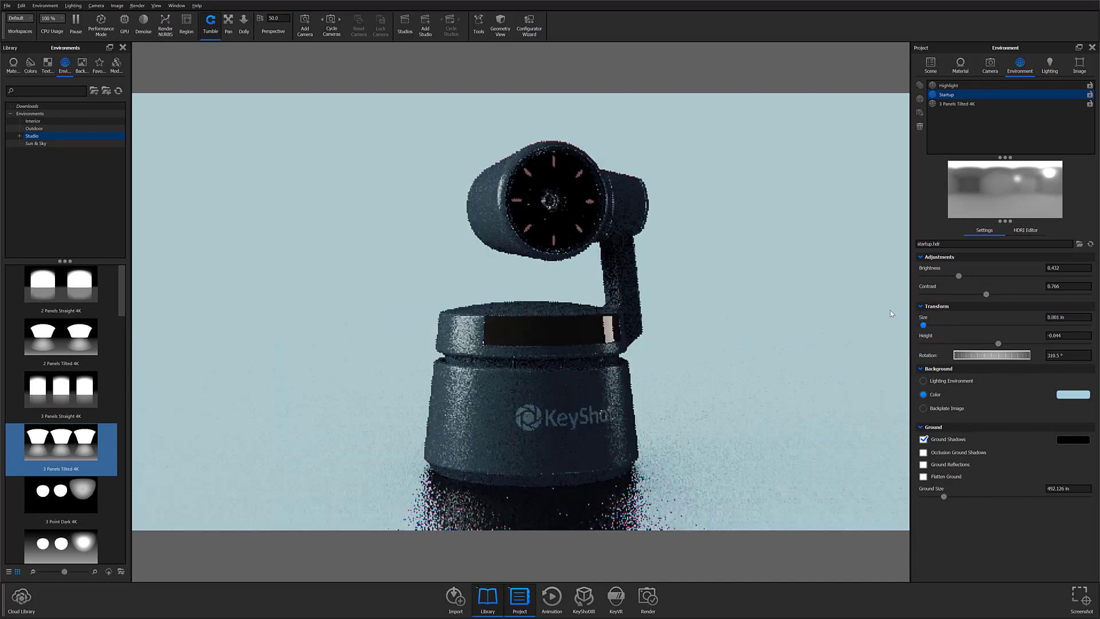
left_click(937, 315)
left_click(930, 316)
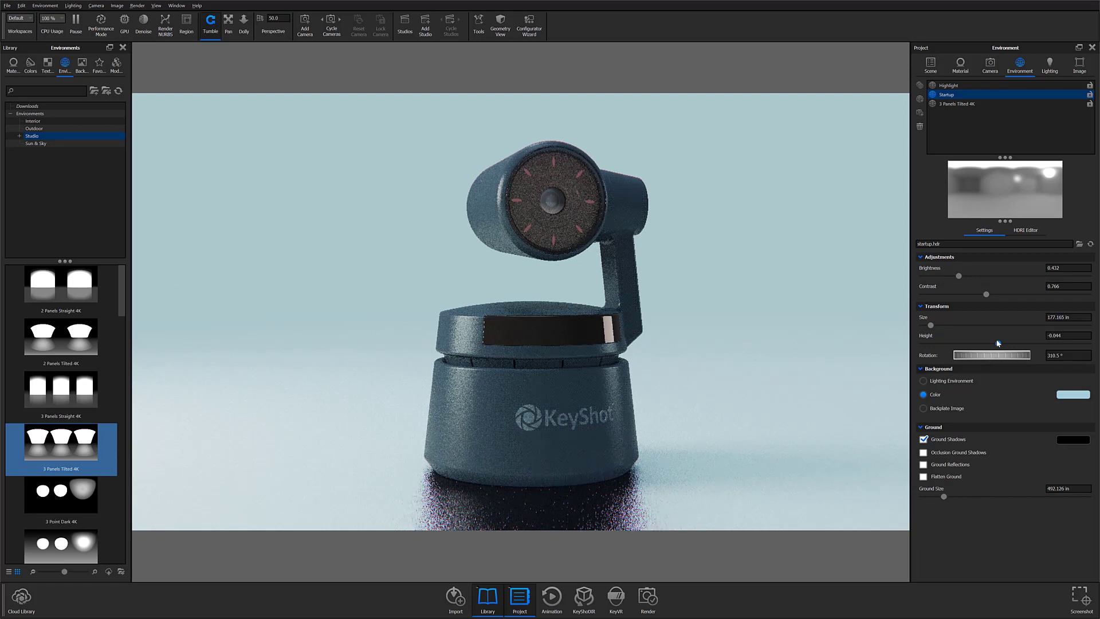
Step: Lower the environment height to -0.287 and set its rotation to 200°
left_click_drag(977, 343, 939, 326)
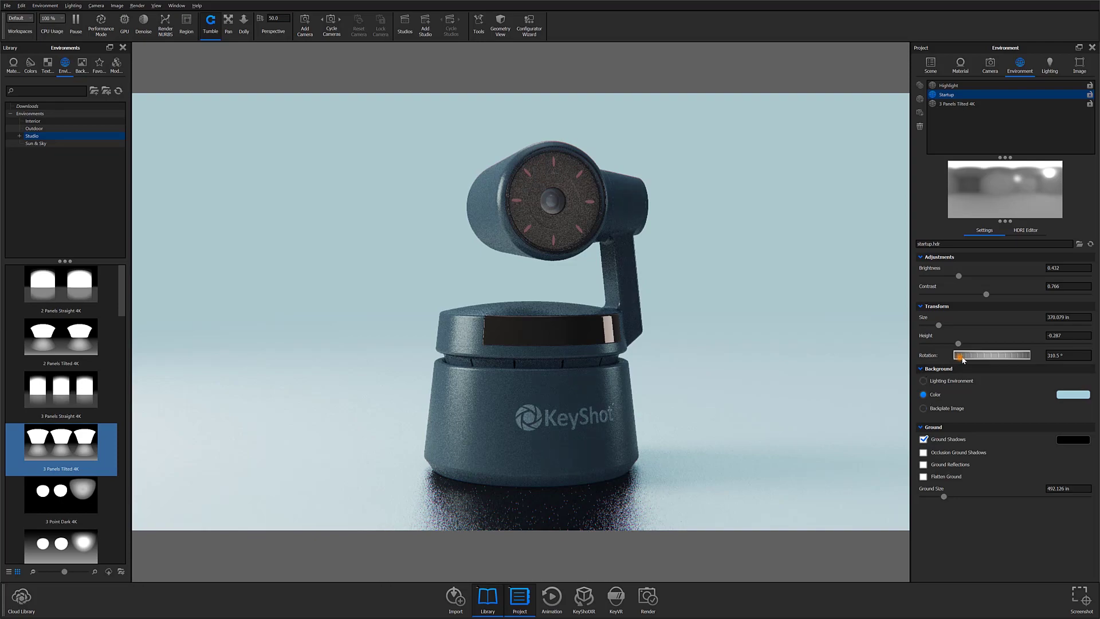
left_click_drag(959, 357, 968, 358)
left_click(1067, 356)
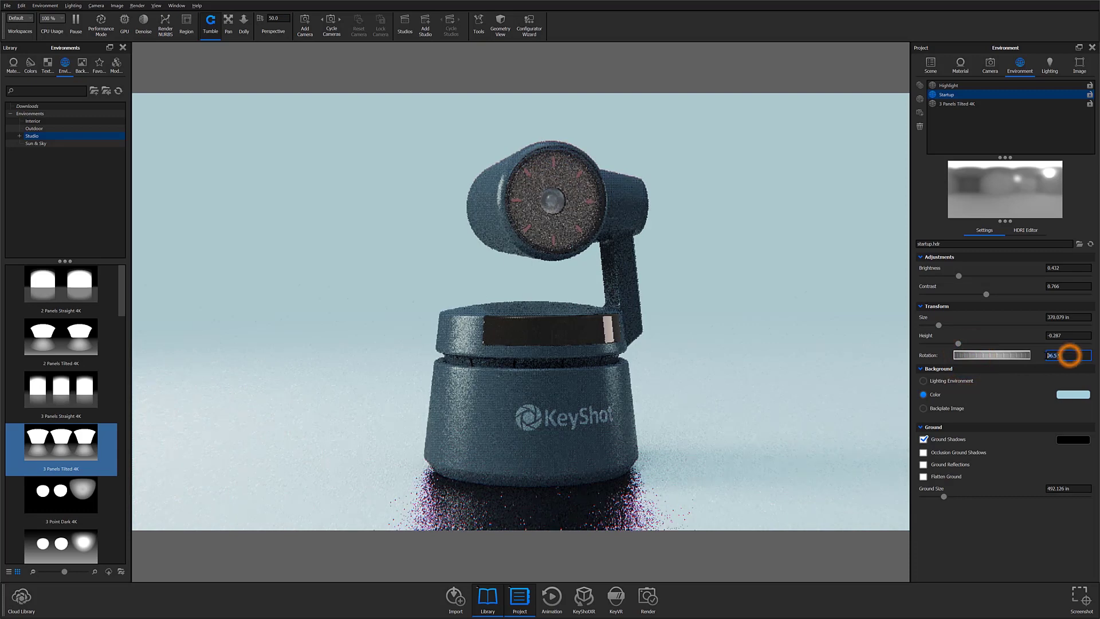
type("200")
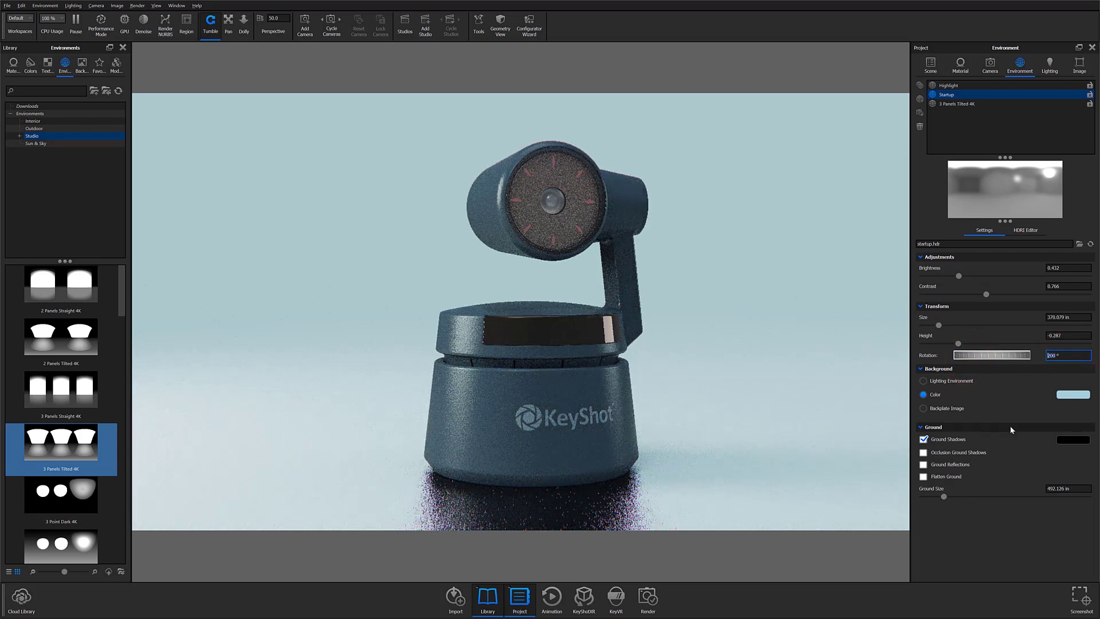
key("Return")
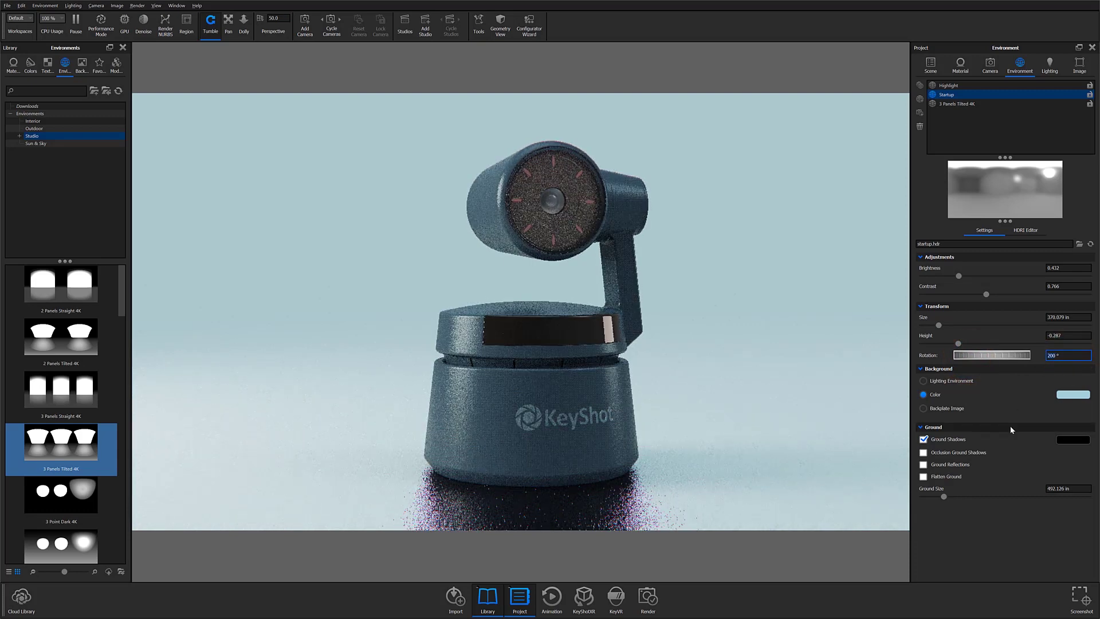
Step: Set the background to Lighting Environment and orbit around the webcam to check it
left_click(922, 369)
left_click(922, 369)
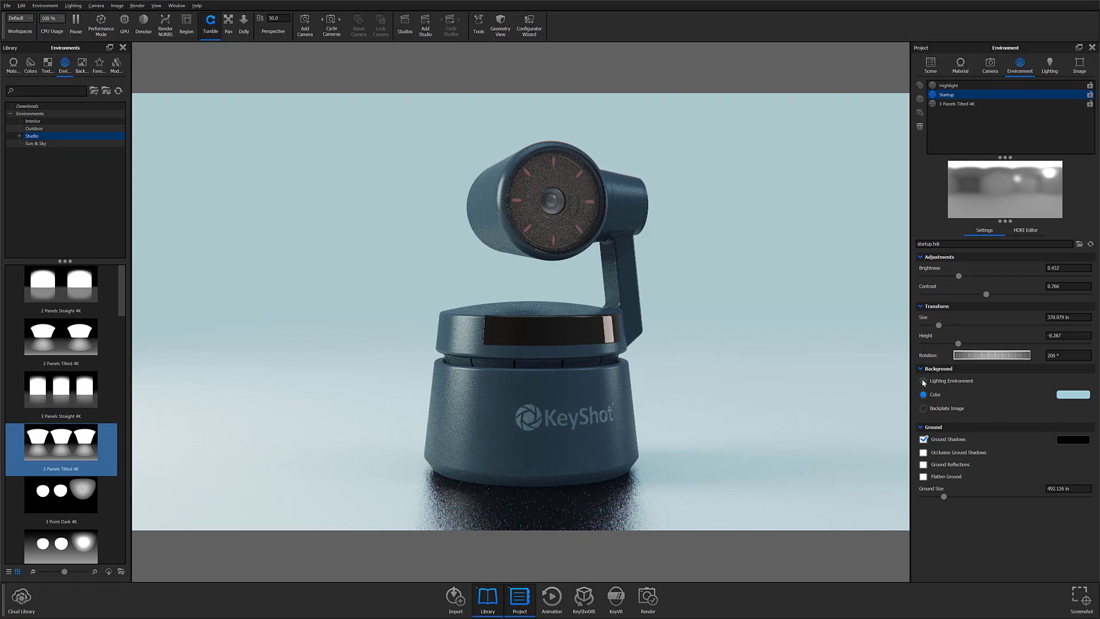
left_click(924, 381)
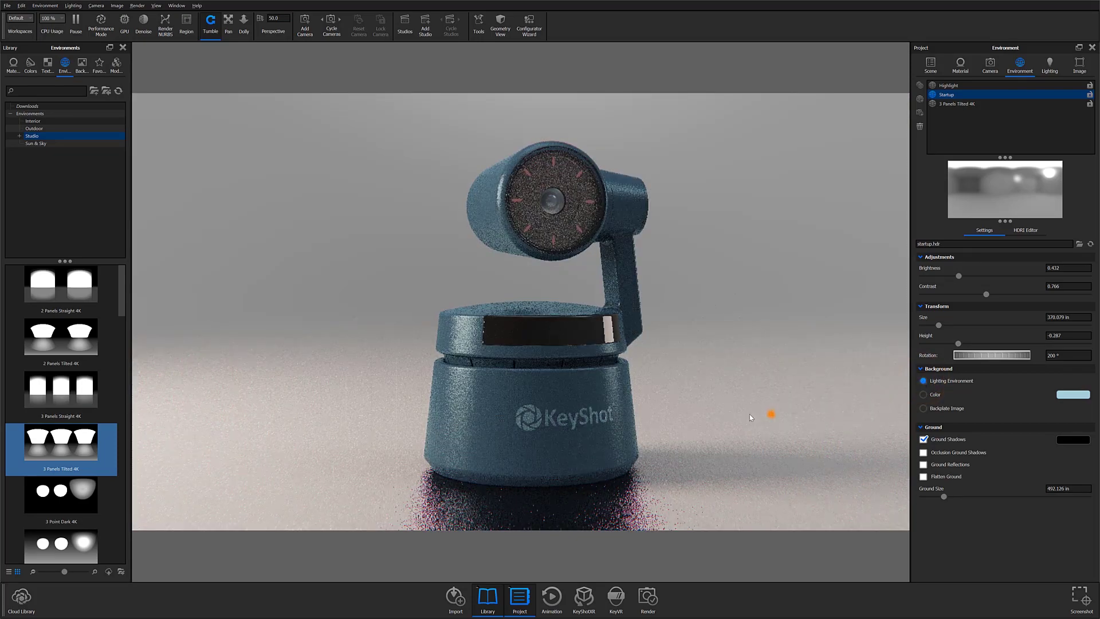
left_click_drag(770, 413, 241, 411)
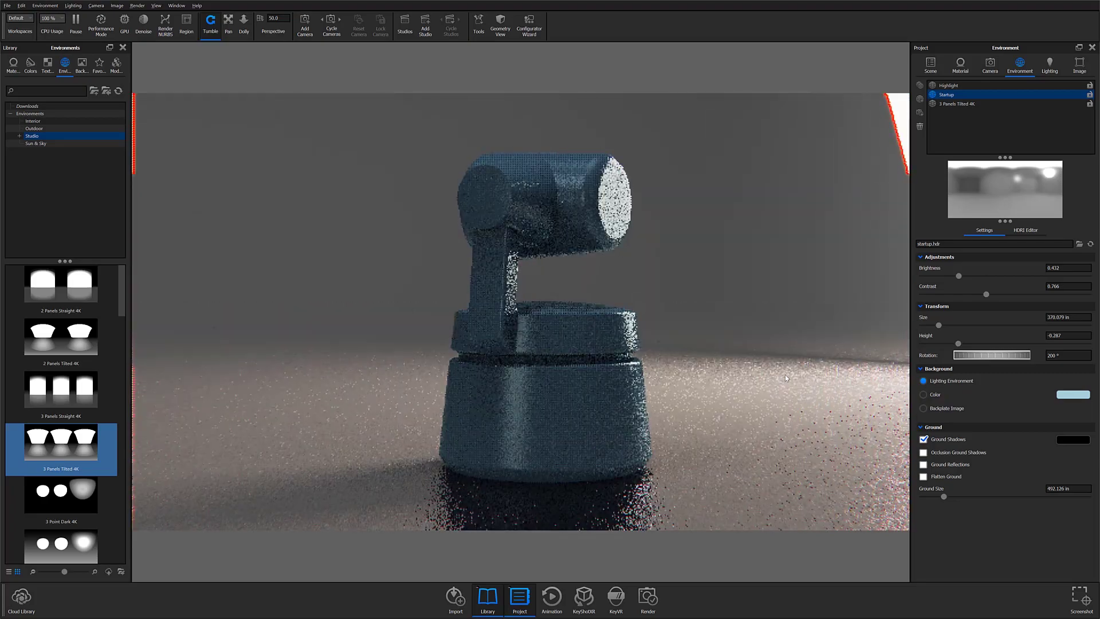
left_click_drag(779, 375, 478, 405)
left_click_drag(389, 387, 532, 412)
left_click_drag(727, 408, 773, 405)
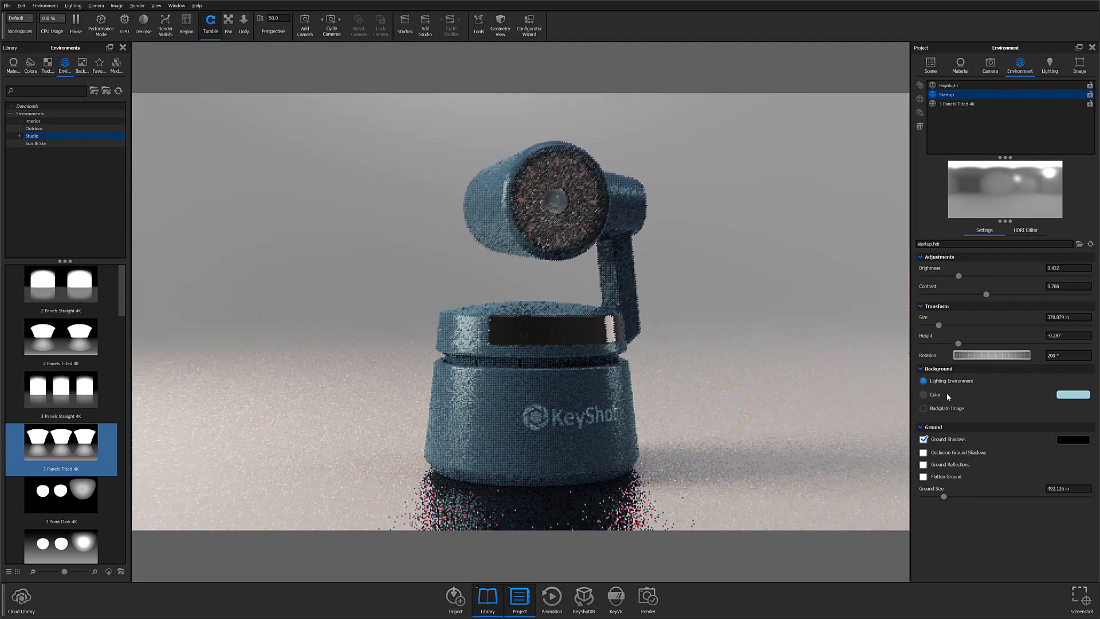
Step: Switch the background to Color, try teal, yellow and sampled dark blue, then cancel
left_click(935, 395)
left_click(1073, 395)
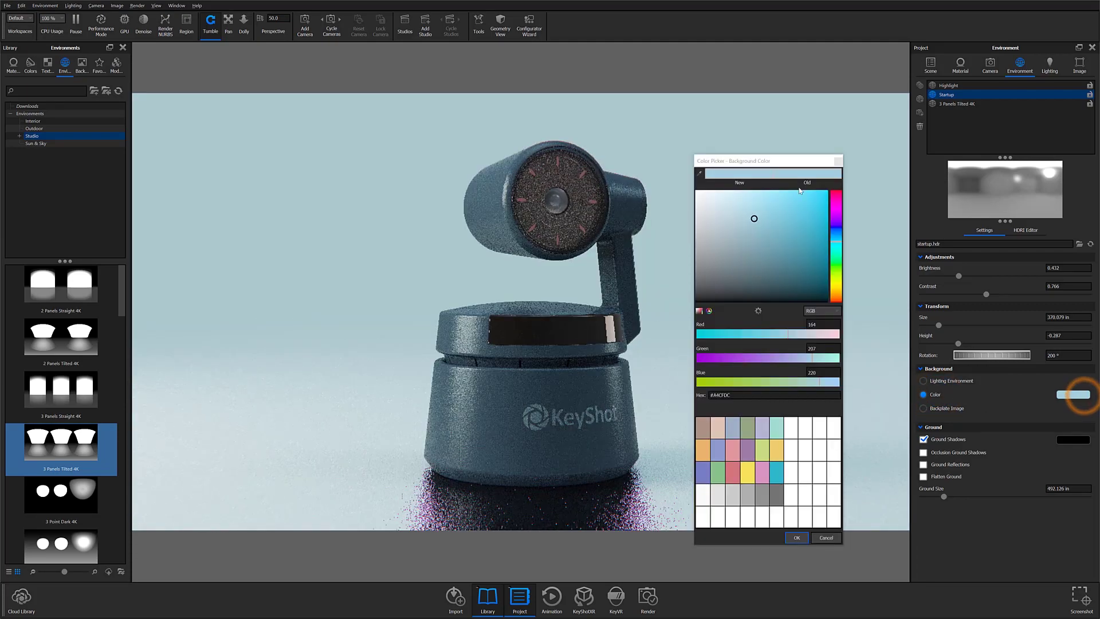
left_click_drag(792, 160, 343, 141)
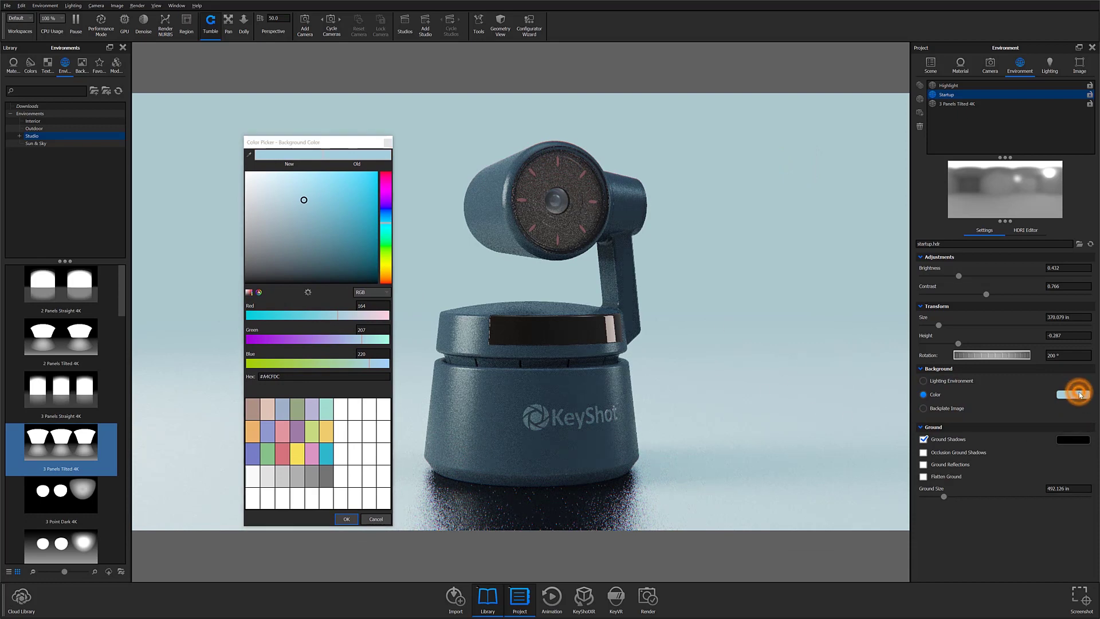
left_click(341, 234)
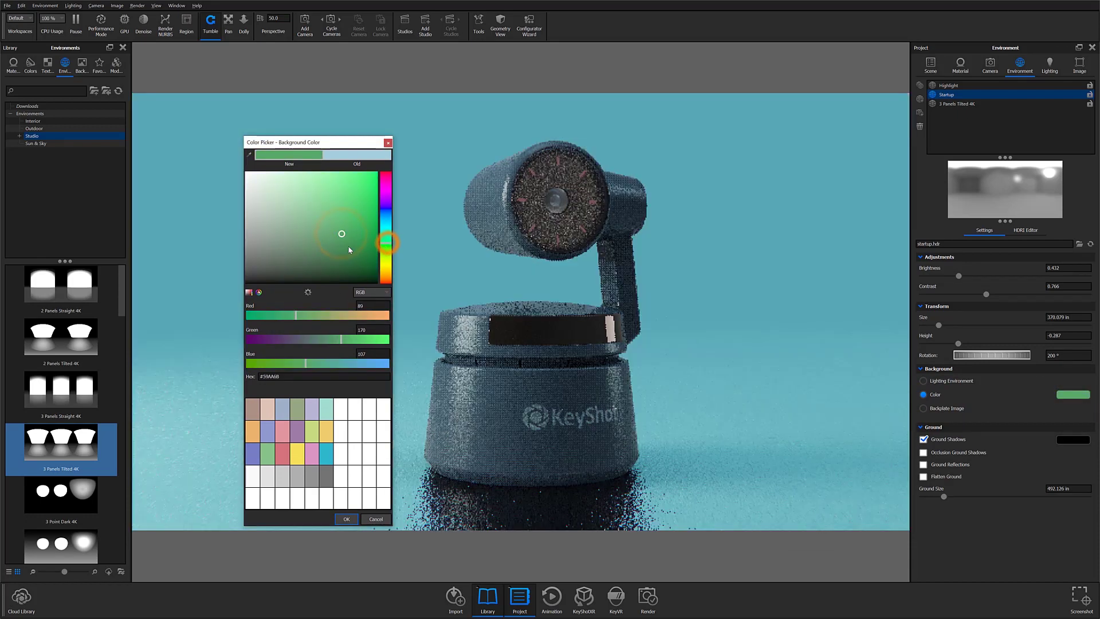
scroll(344, 250, "down", 5)
left_click(347, 254)
scroll(349, 262, "down", 5)
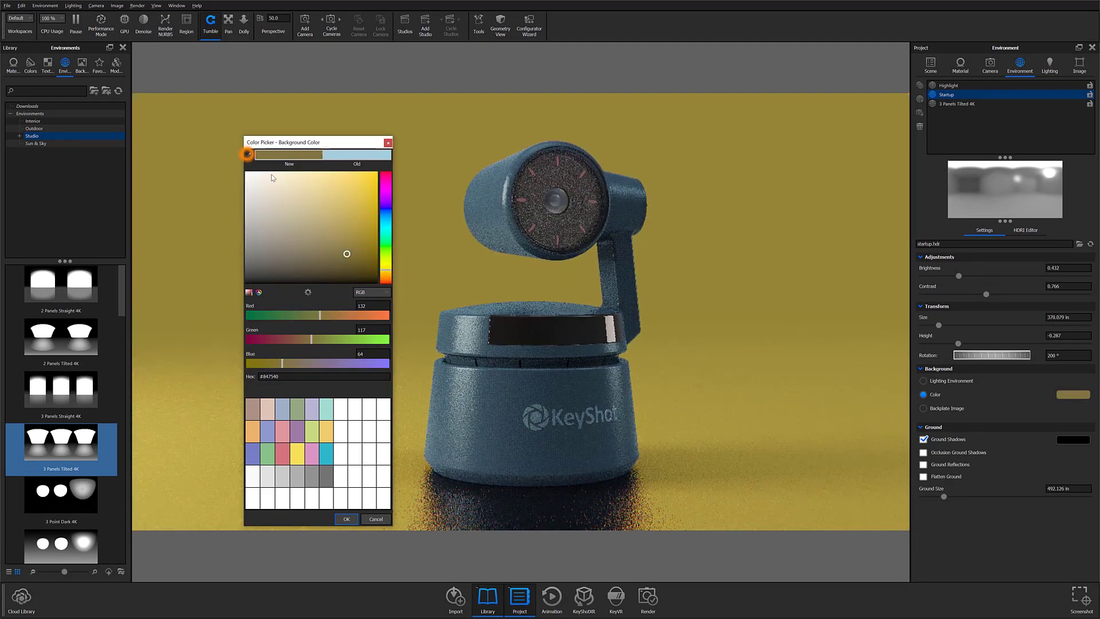
left_click(505, 389)
left_click(373, 293)
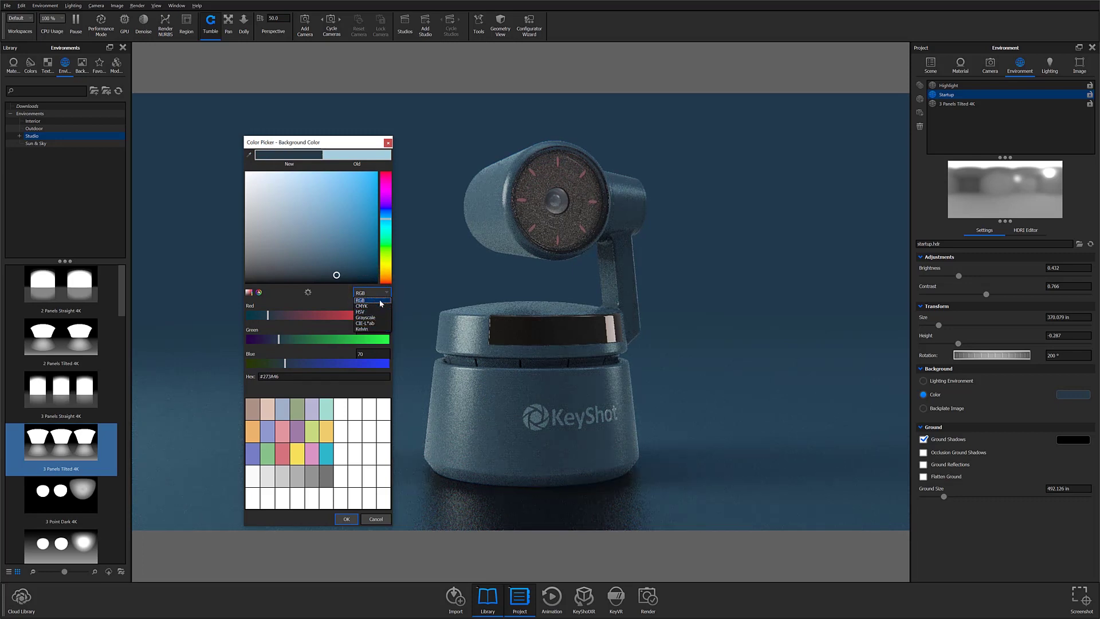
left_click(376, 522)
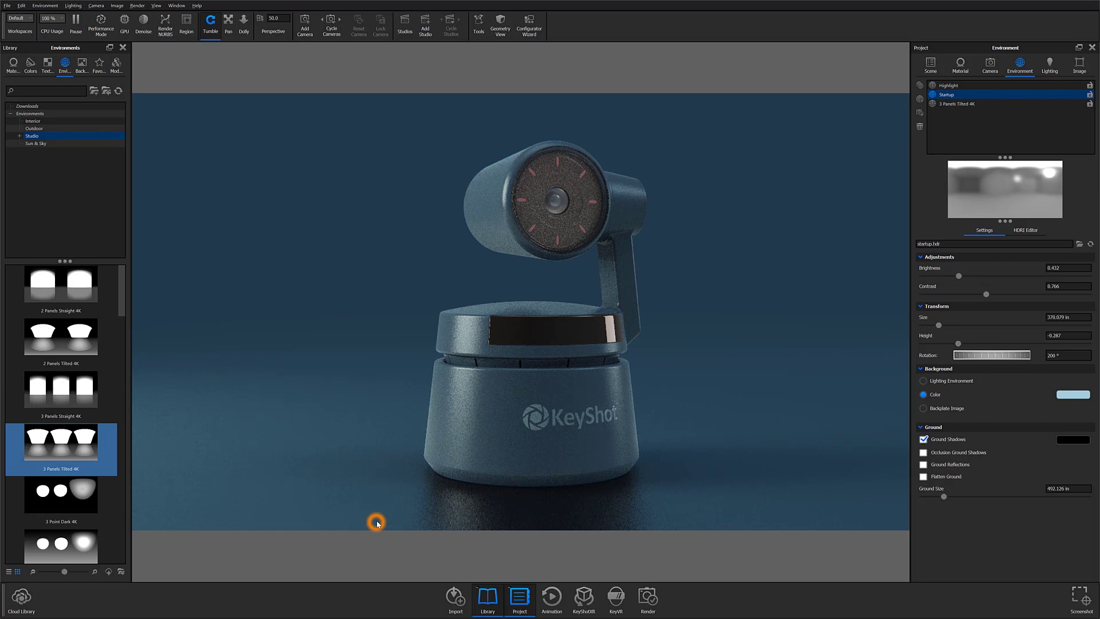
left_click(945, 410)
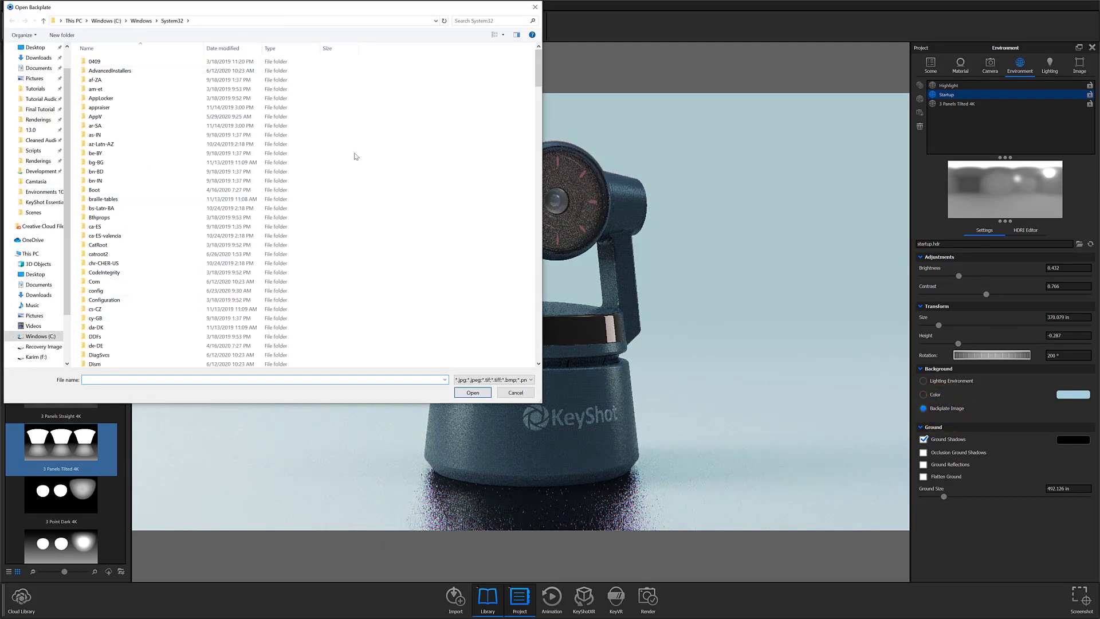
left_click(537, 8)
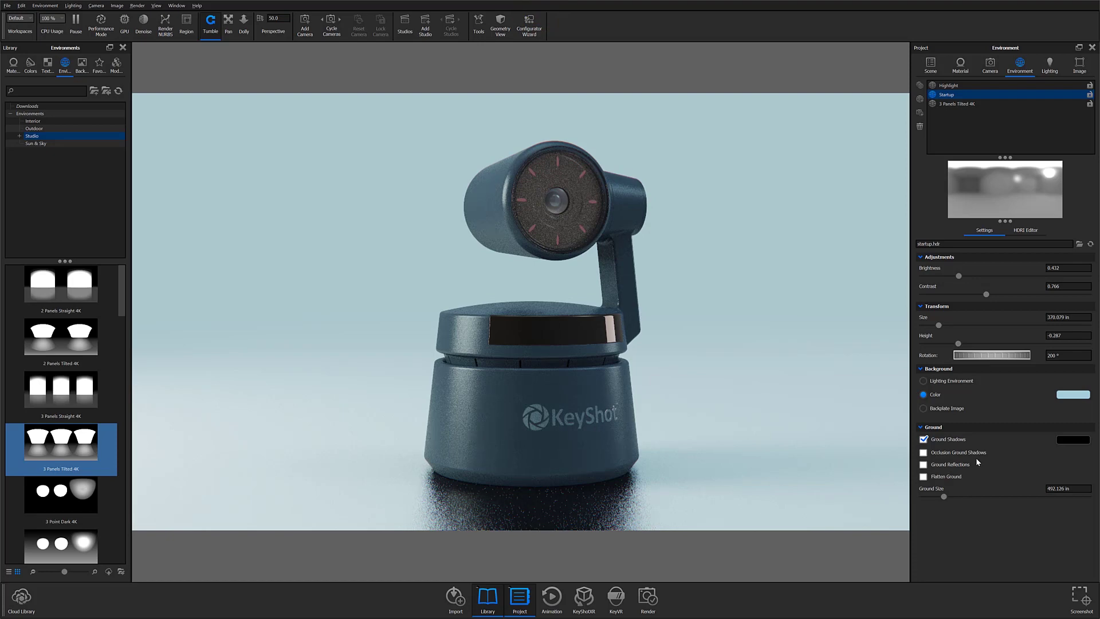
Step: Enable Flatten Ground, Ground Reflections and Occlusion Ground Shadows
left_click(922, 427)
left_click(921, 428)
left_click(924, 476)
left_click(924, 464)
left_click(924, 452)
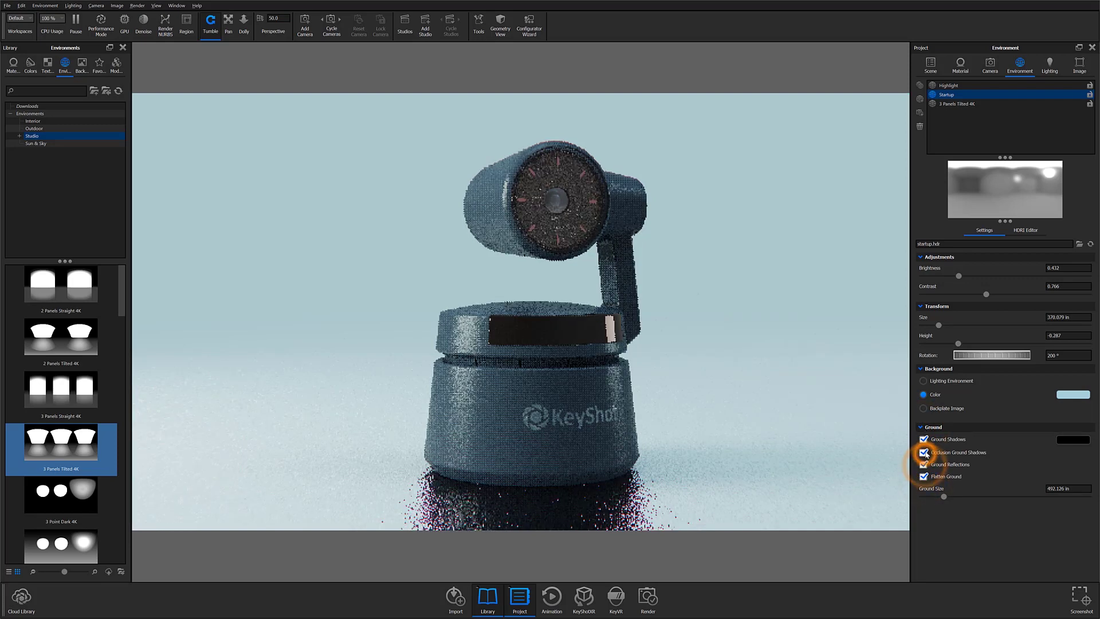
Step: Try reddish ground shadow colours, cancel to keep black, then select the ground
left_click(1074, 440)
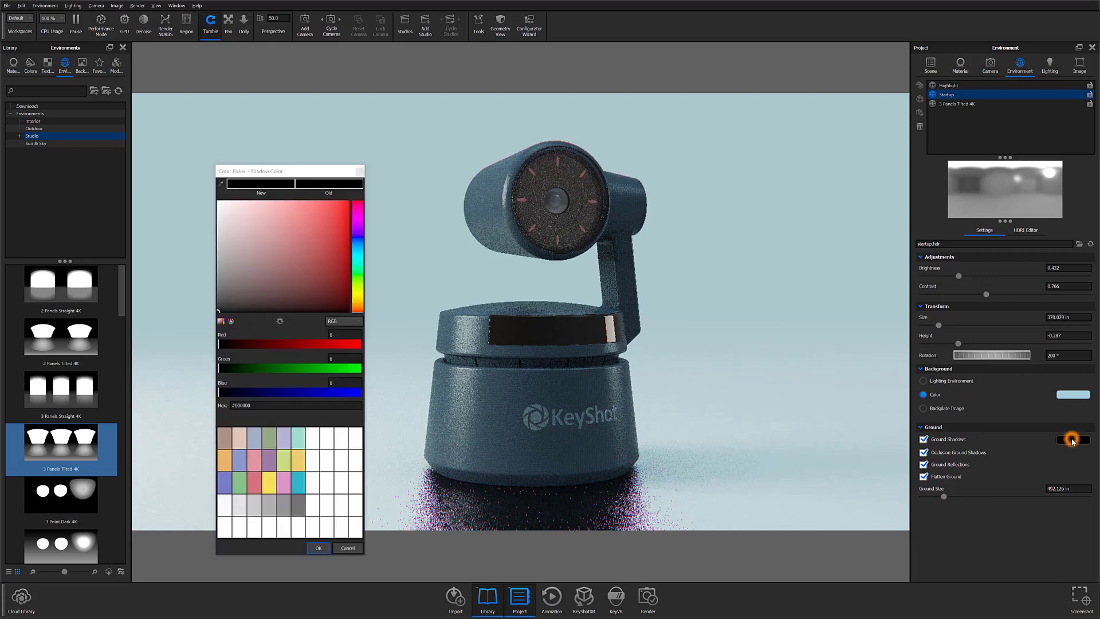
left_click(307, 234)
left_click(333, 268)
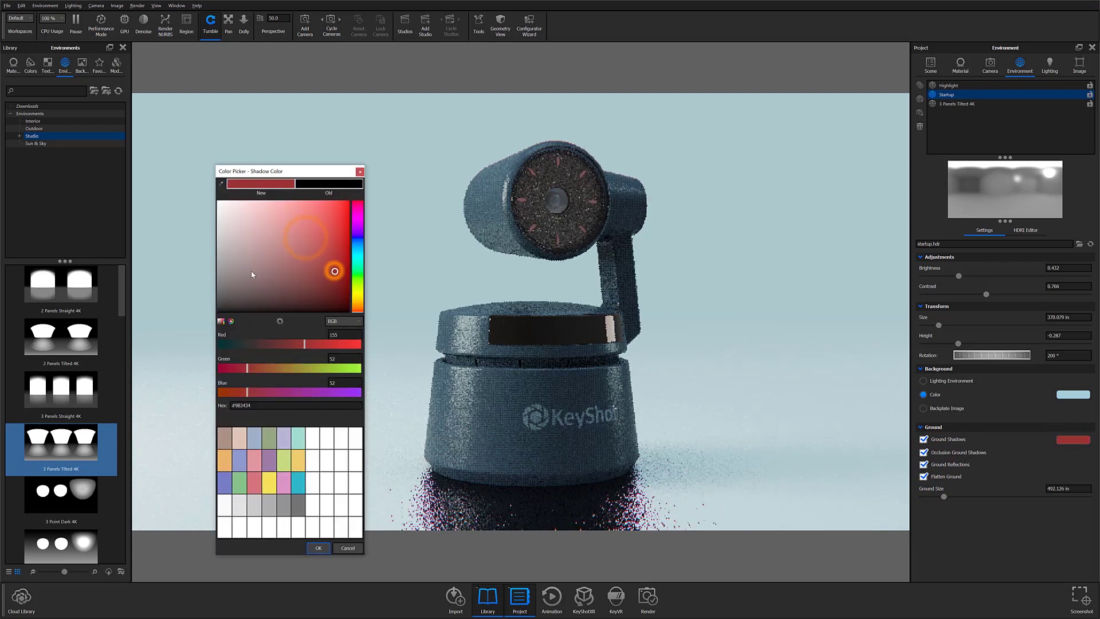
left_click(245, 271)
left_click(281, 231)
left_click(348, 548)
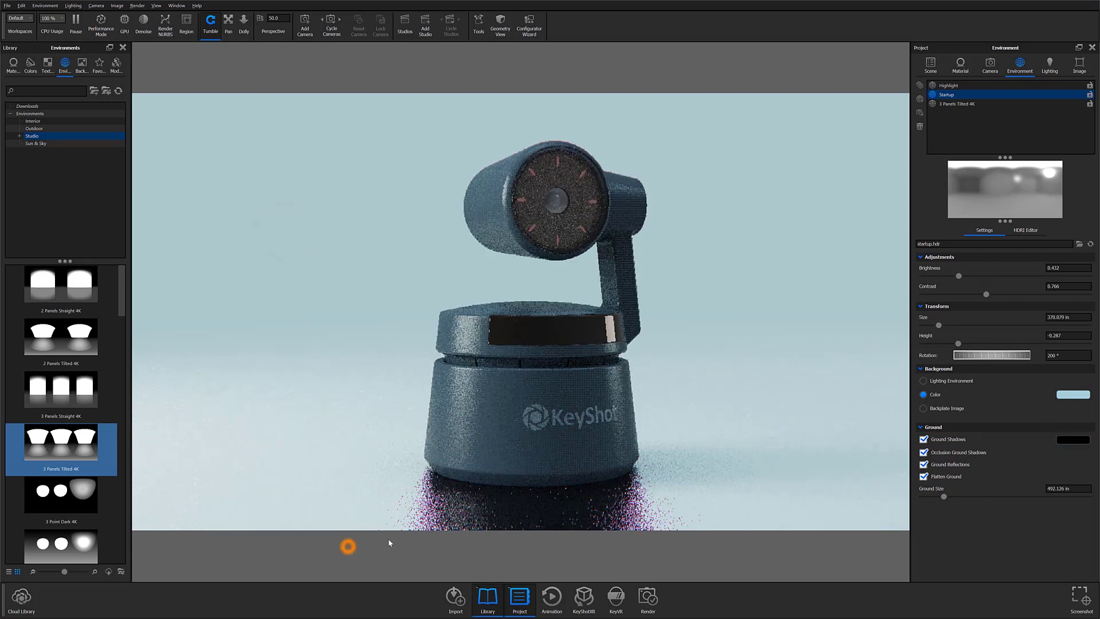
double_click(733, 478)
Step: Hide the ground part and adjust the cube's ground shadow, occlusion and reflection checkboxes
right_click(732, 469)
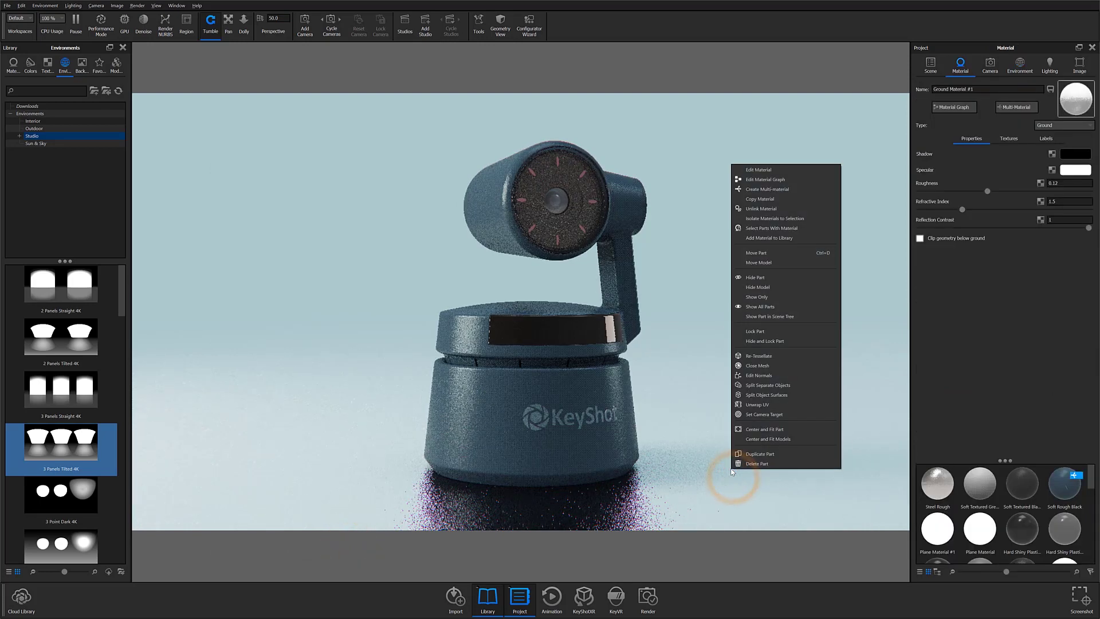
left_click(758, 277)
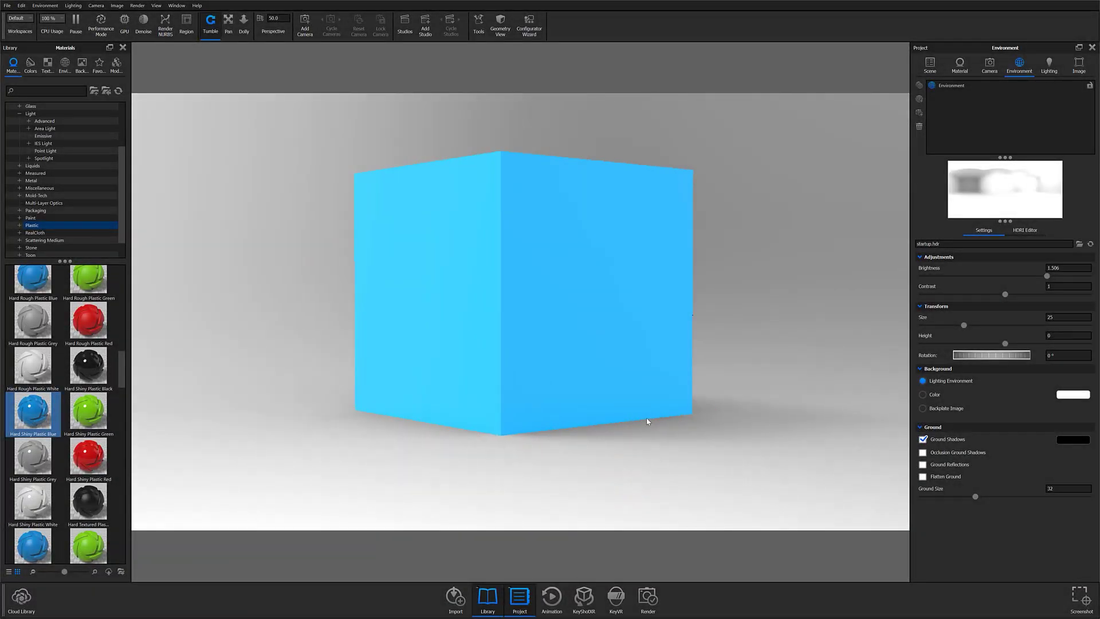
left_click(924, 439)
left_click(924, 453)
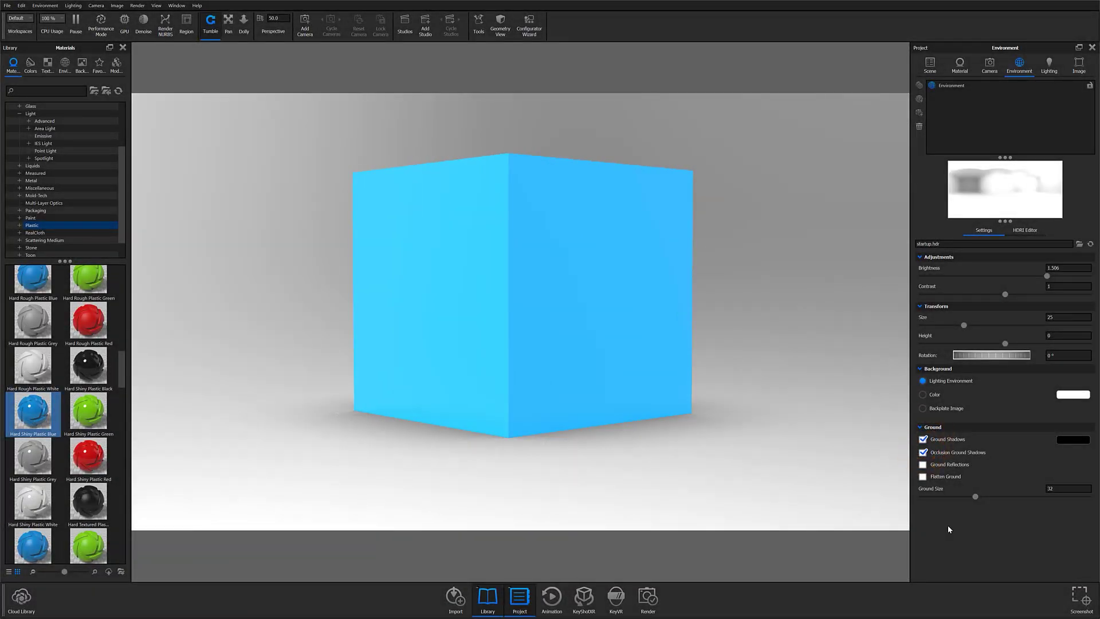
left_click(923, 465)
left_click(923, 465)
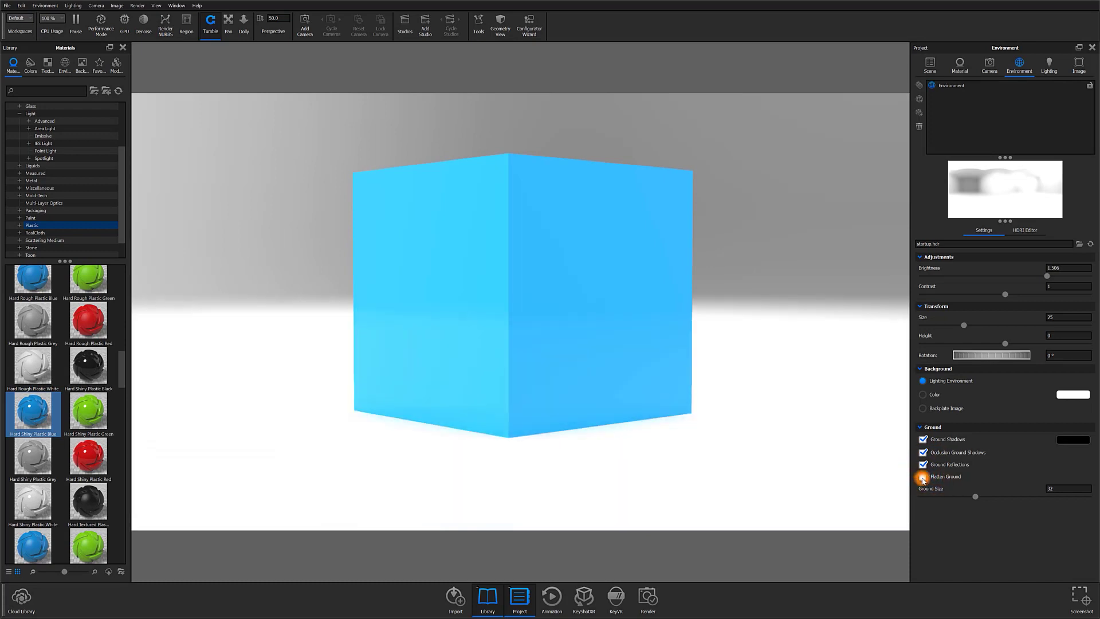
Step: Make the ground shadow pink, set ground size to 63.5, and disable occlusion ground shadows
left_click(1073, 440)
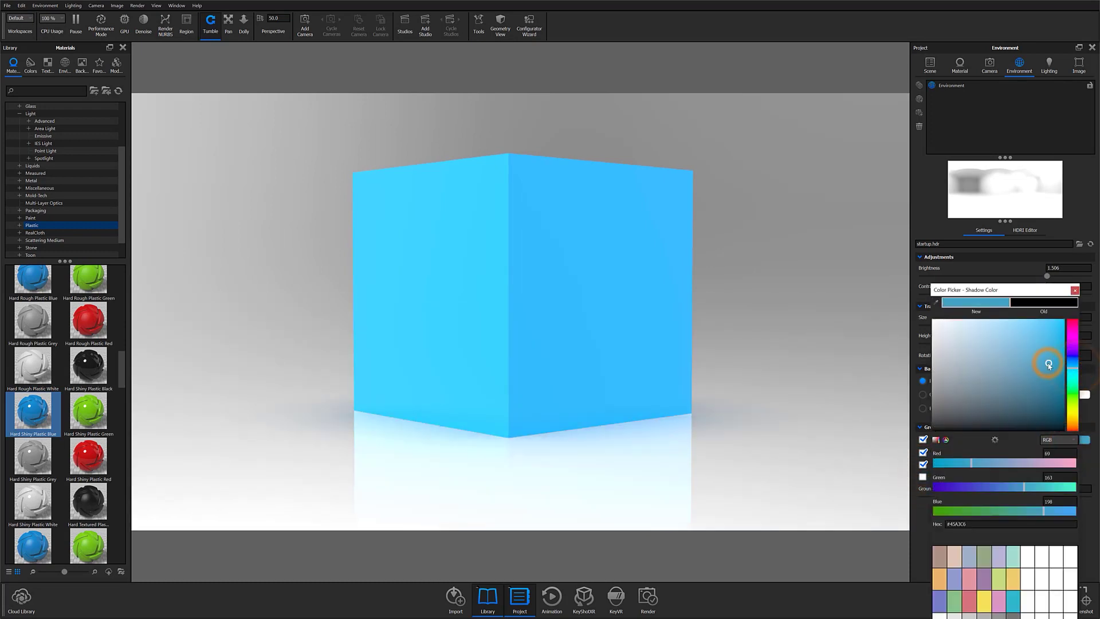
left_click_drag(1071, 378, 1029, 328)
scroll(1019, 395, "down", 2)
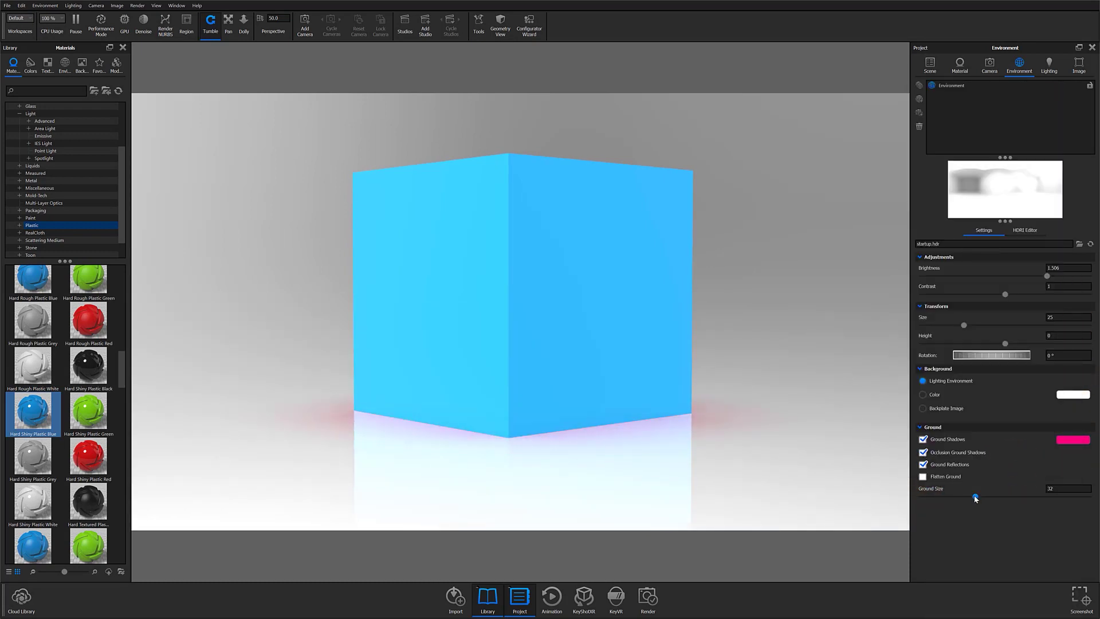
left_click_drag(1027, 502, 1027, 502)
left_click(923, 452)
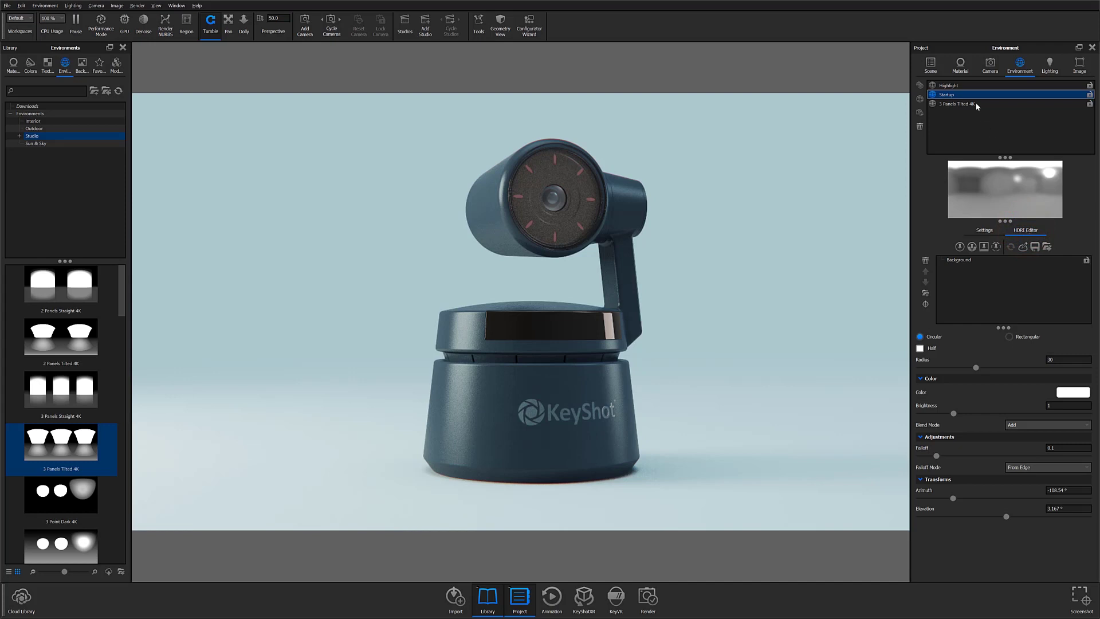
Step: Switch the camera-bot scene's lighting to the Highlight environment
left_click(968, 86)
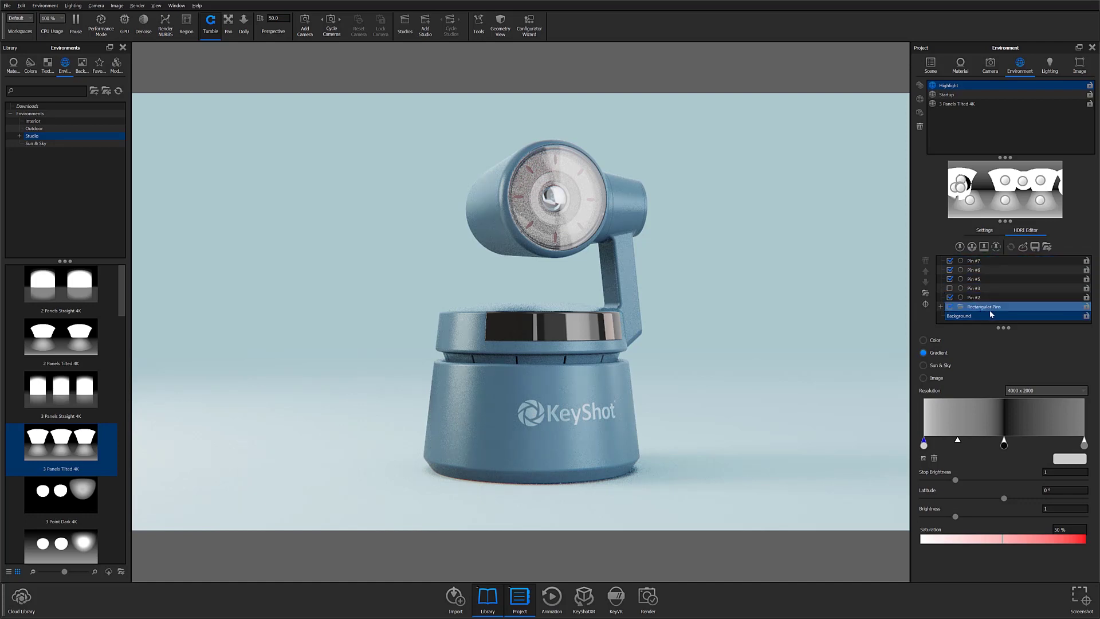
left_click(995, 262)
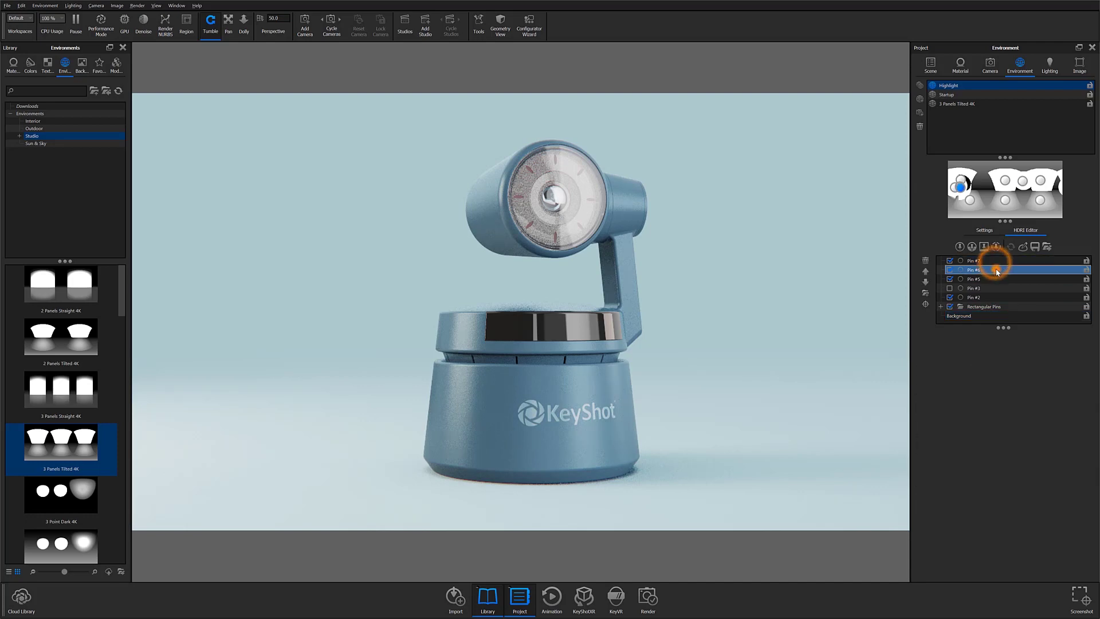
left_click(999, 279)
left_click(1002, 287, "shift")
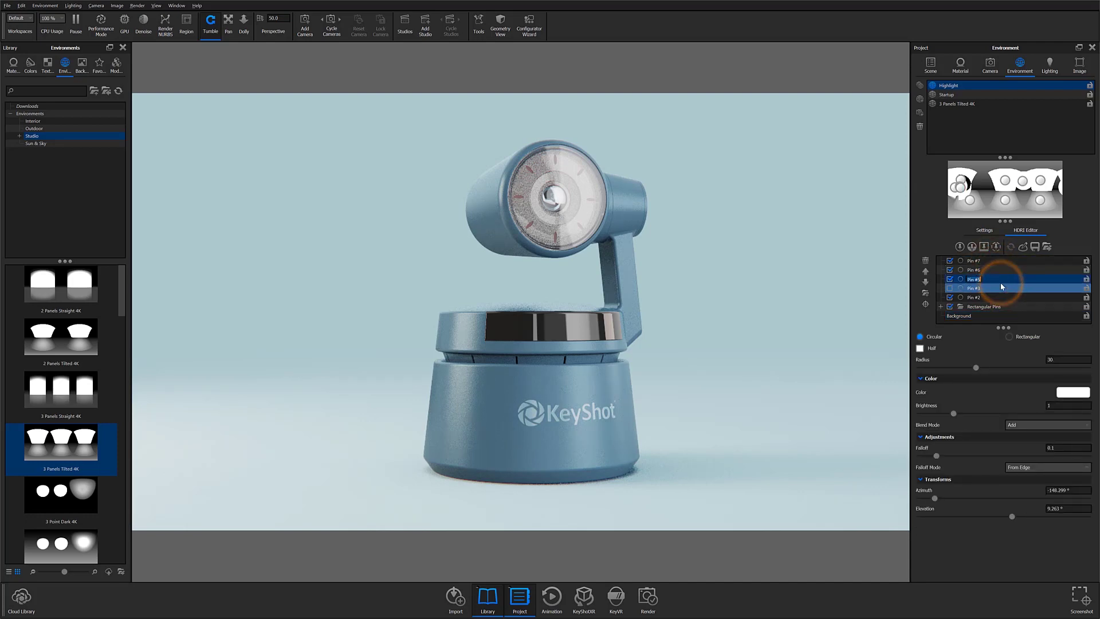
left_click(998, 285)
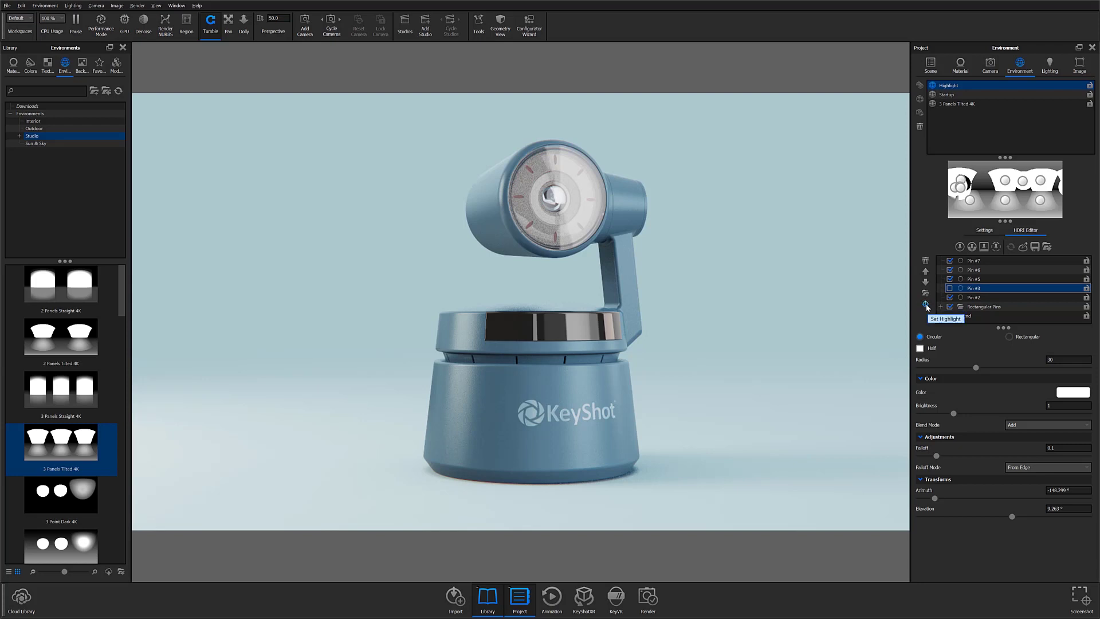
Step: Add Pin #9 and place its highlight on the camera bot at azimuth 40.312°, elevation 2.935°
left_click(961, 247)
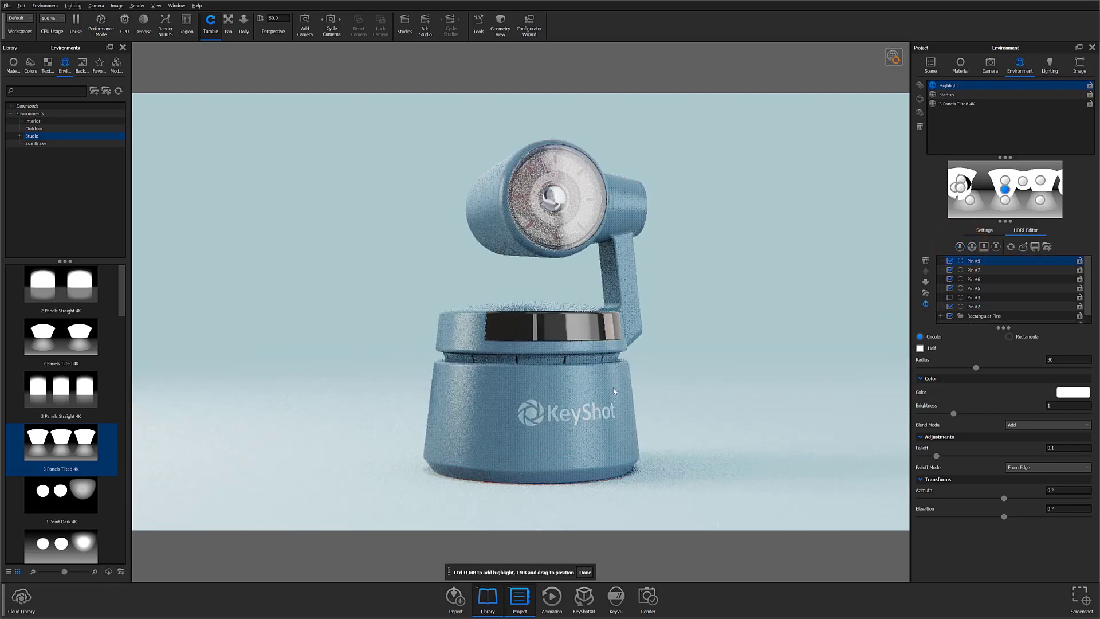
left_click_drag(484, 398, 555, 204)
left_click(494, 208)
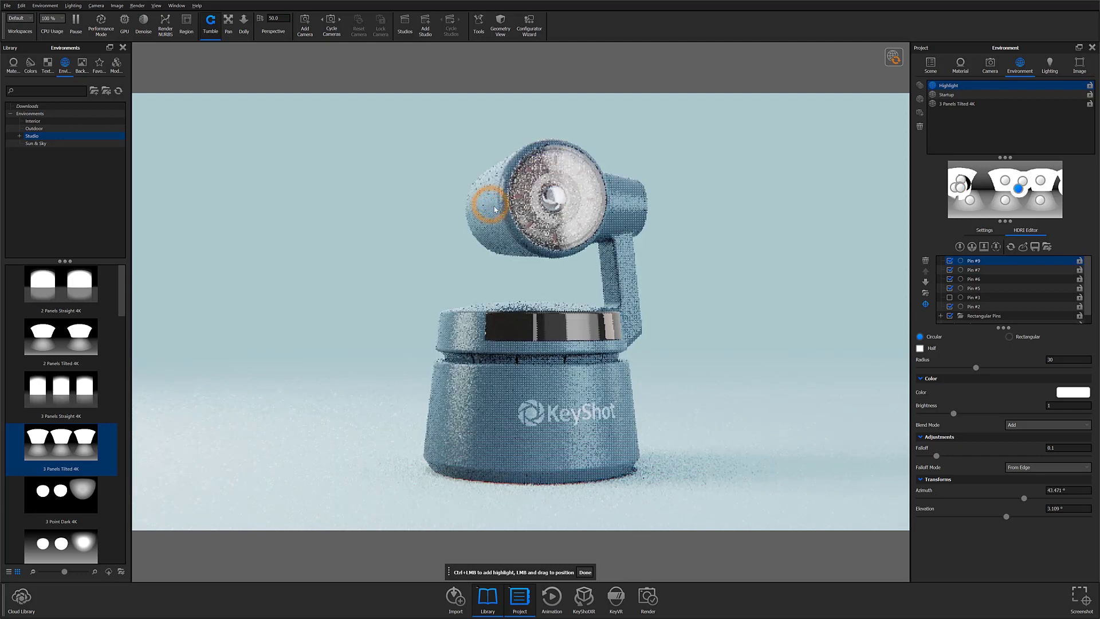
left_click(631, 271)
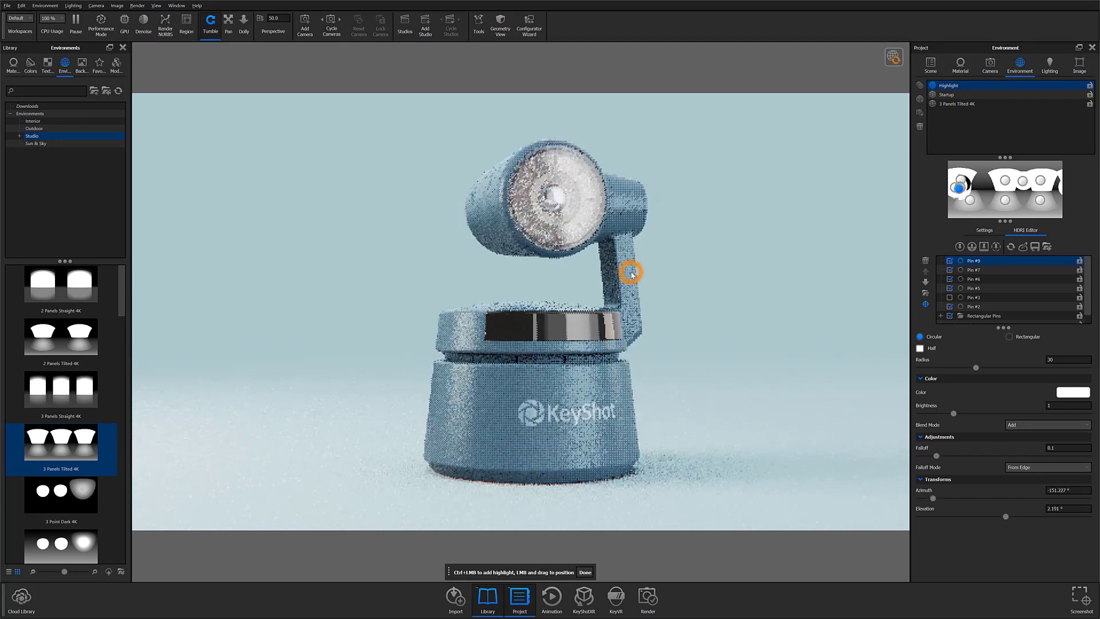
left_click(629, 438)
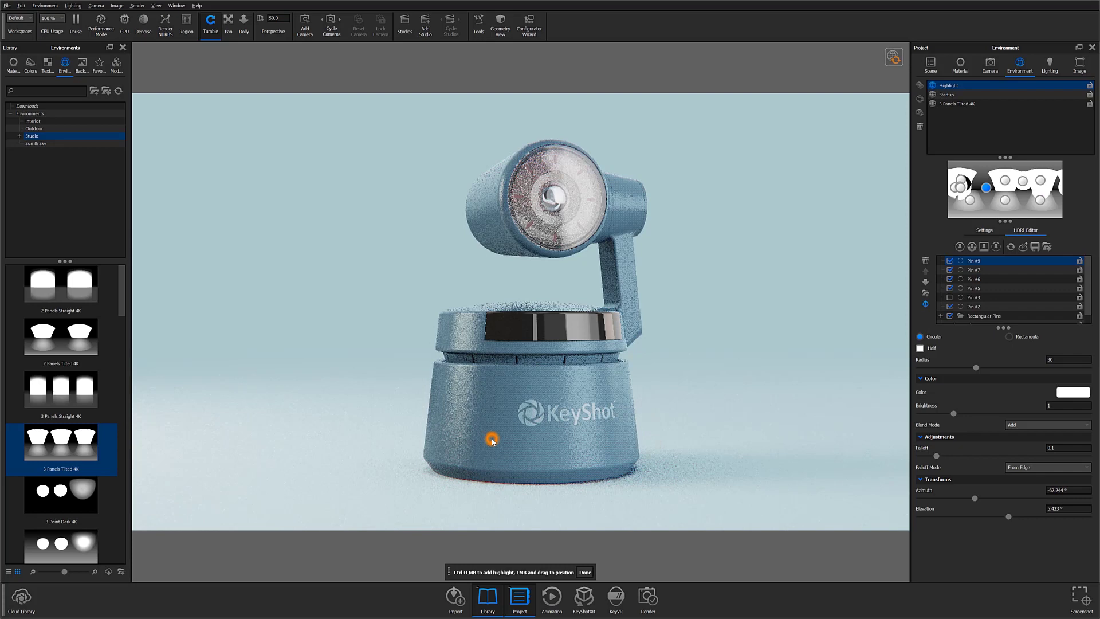
left_click_drag(493, 440, 512, 332)
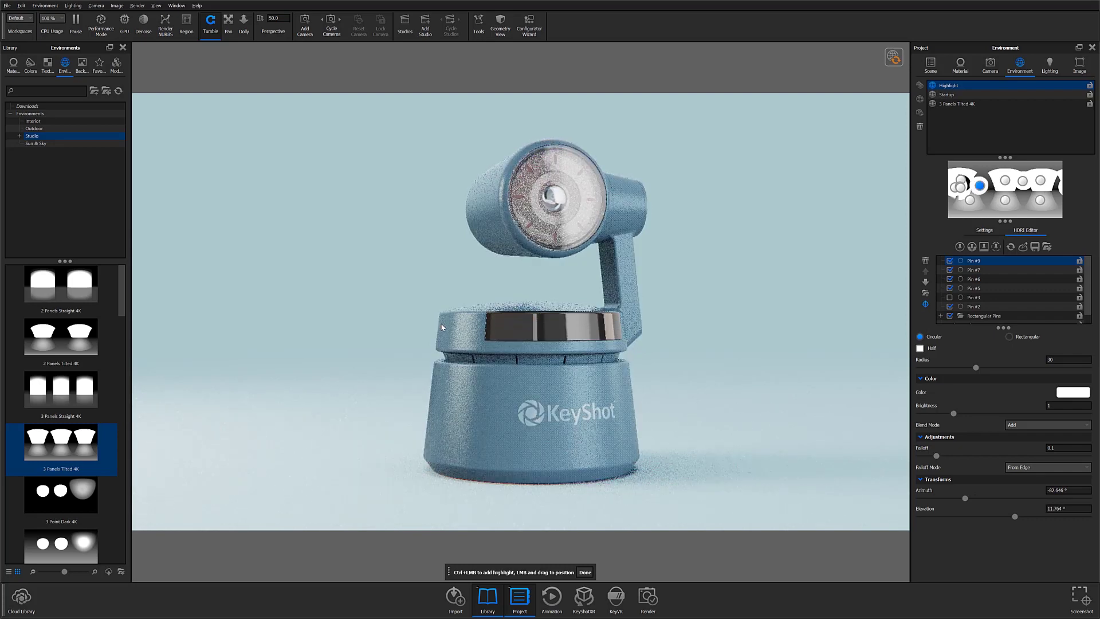
left_click_drag(442, 328, 437, 321)
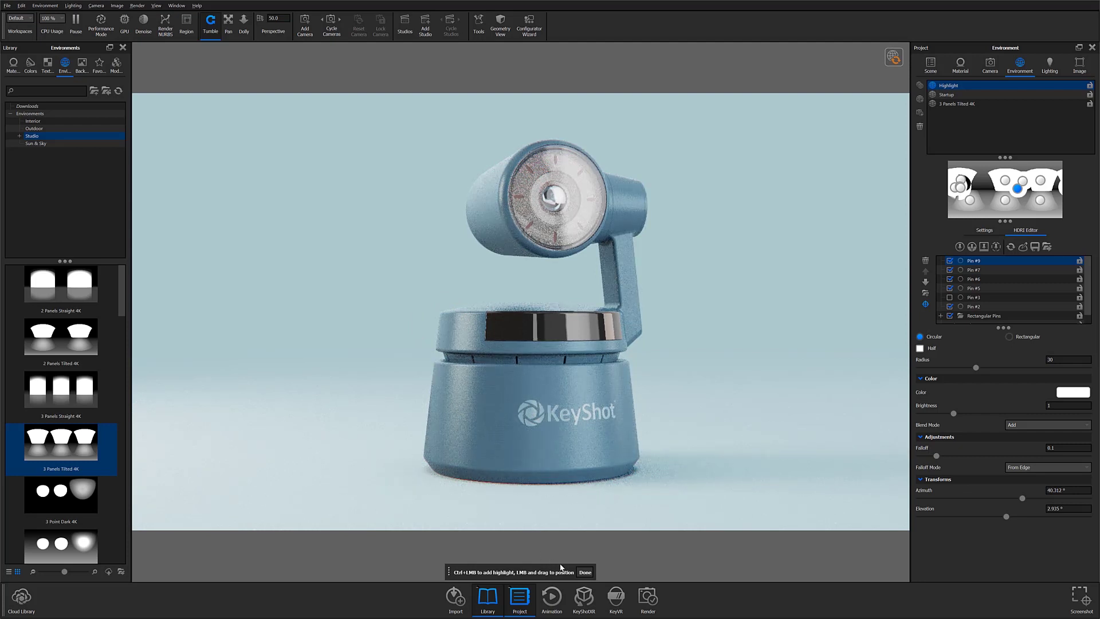
left_click(582, 572)
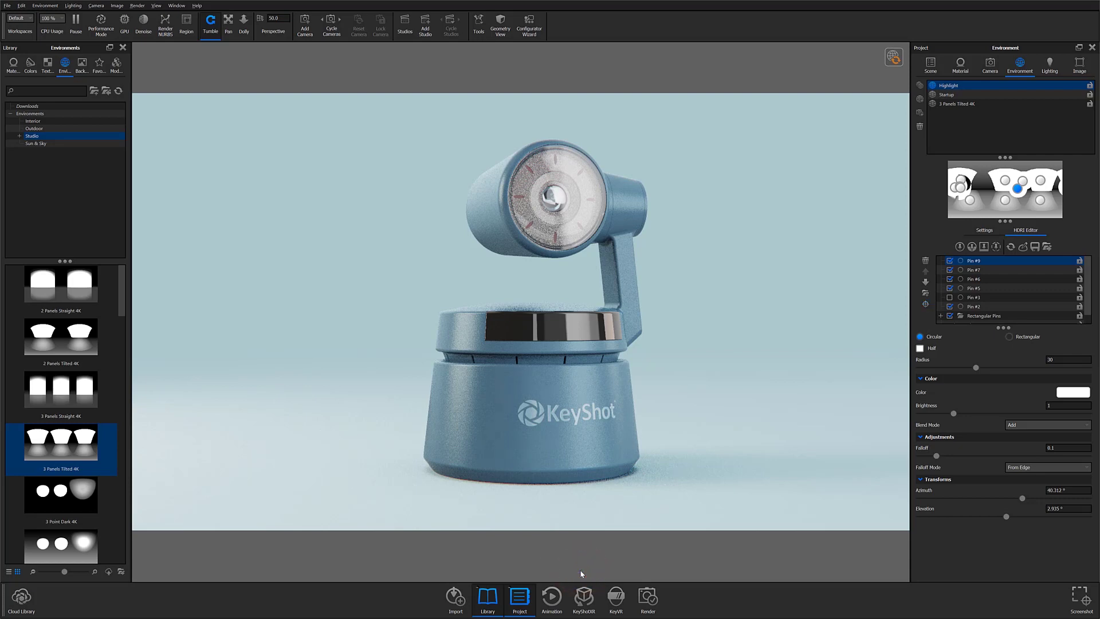
Step: Delete Pin #9 from the Highlight environment's pin list
left_click(926, 261)
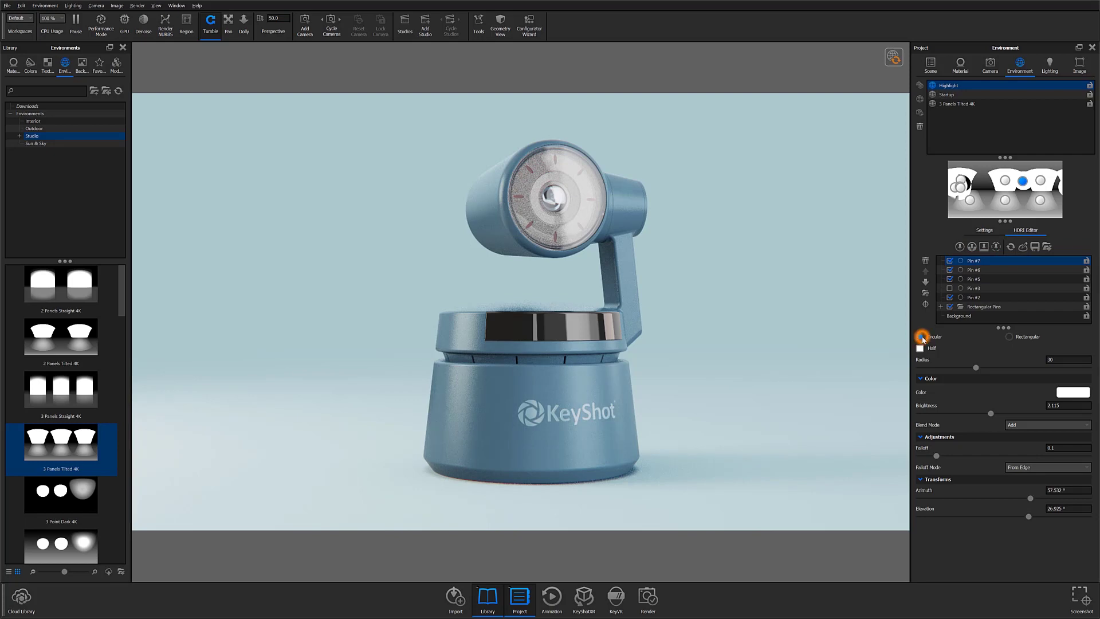
Step: Try rectangular and half shapes on Pin #7, then return it to circular
left_click(1008, 337)
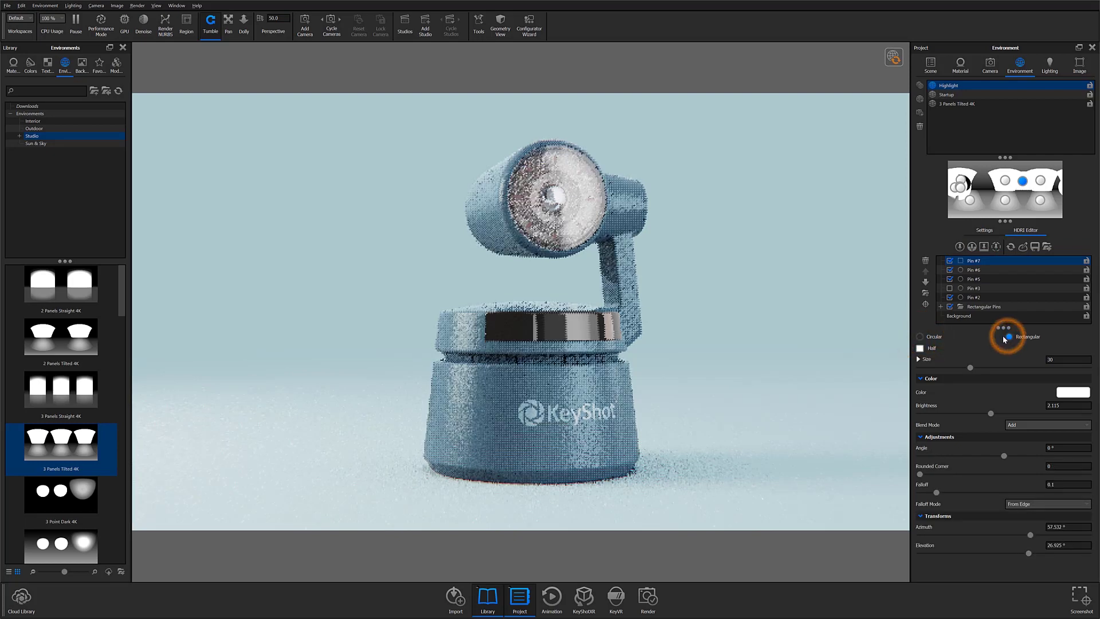
left_click(920, 348)
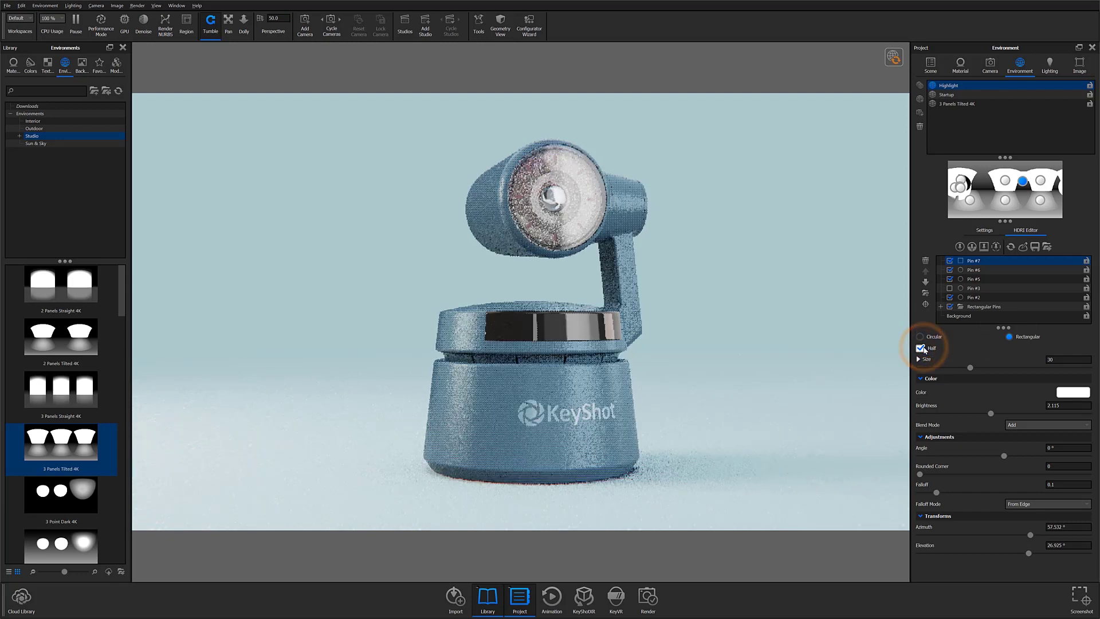
left_click(921, 348)
left_click(933, 337)
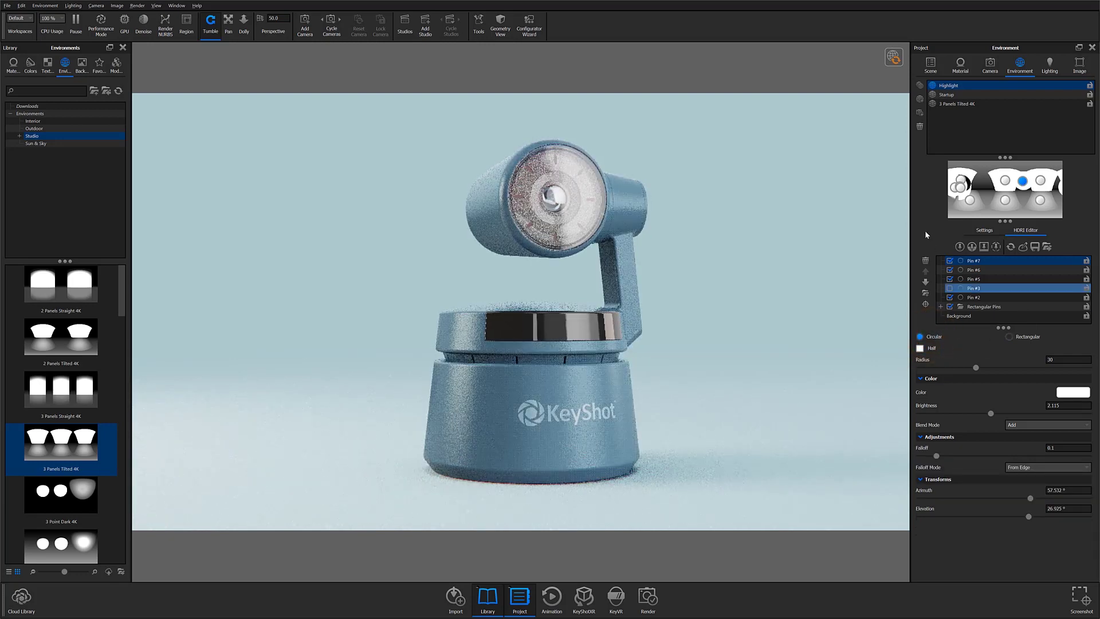
Step: Set Pin #7's radius to 42.39 and its brightness to 1.93
left_click(895, 58)
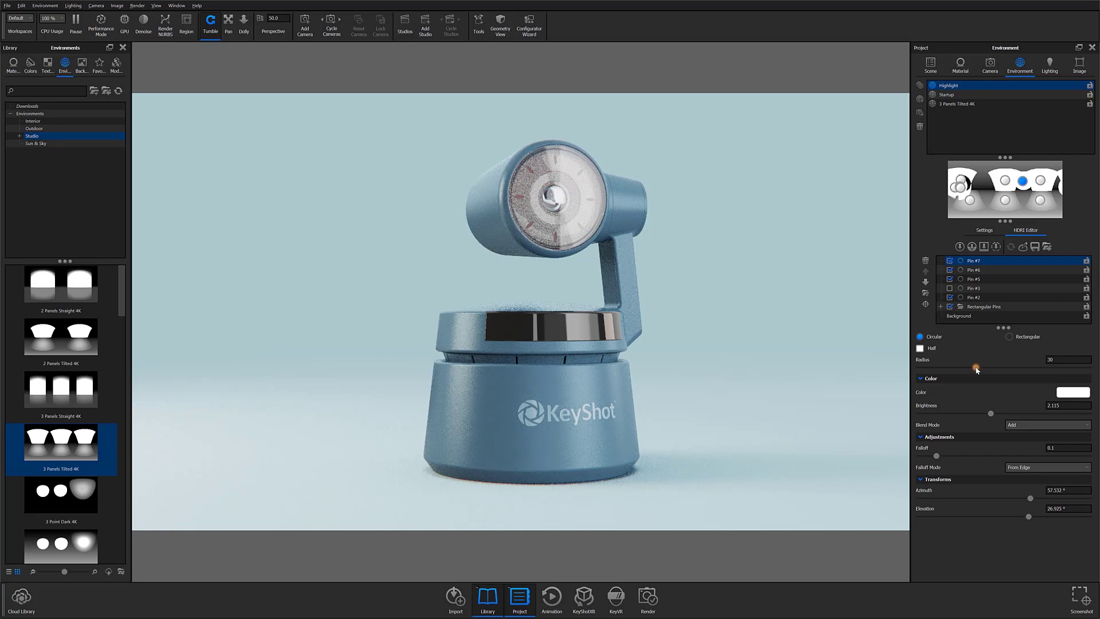
left_click_drag(977, 370, 1091, 369)
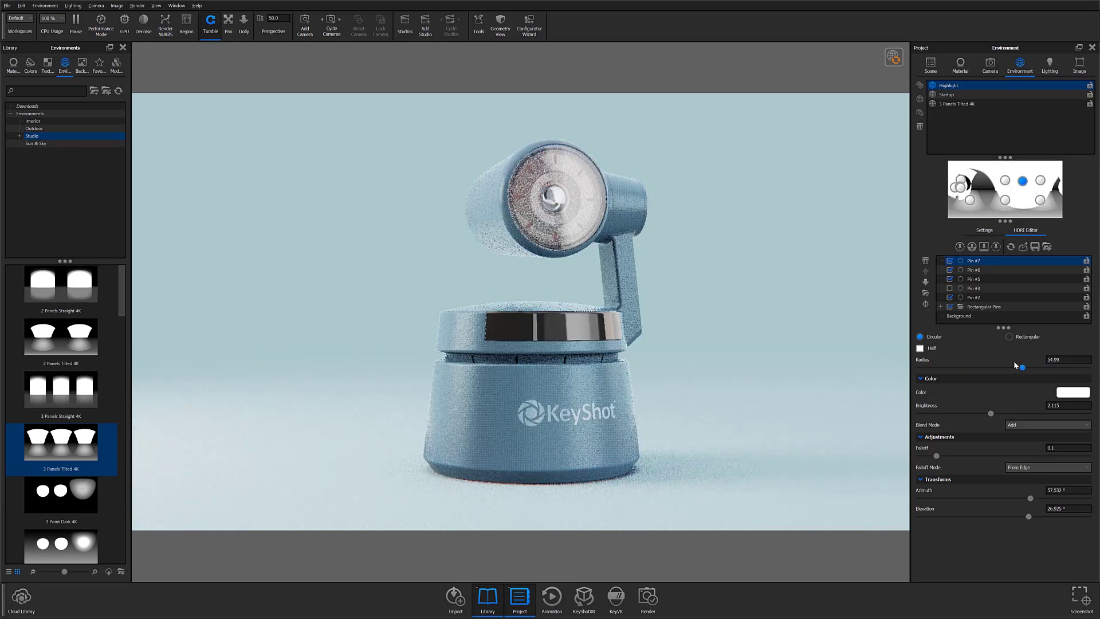
left_click_drag(1014, 364, 999, 367)
left_click_drag(991, 413, 985, 415)
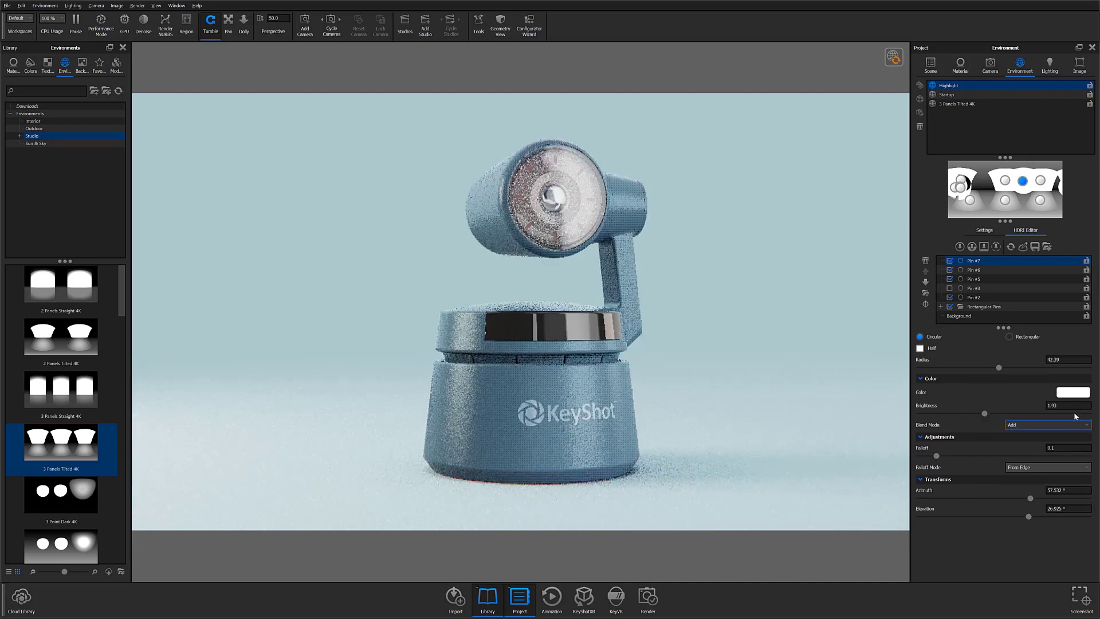
Step: Preview red, blue and brownish-grey #6A6456 on Pin #7, then cancel to keep it white
left_click(1074, 392)
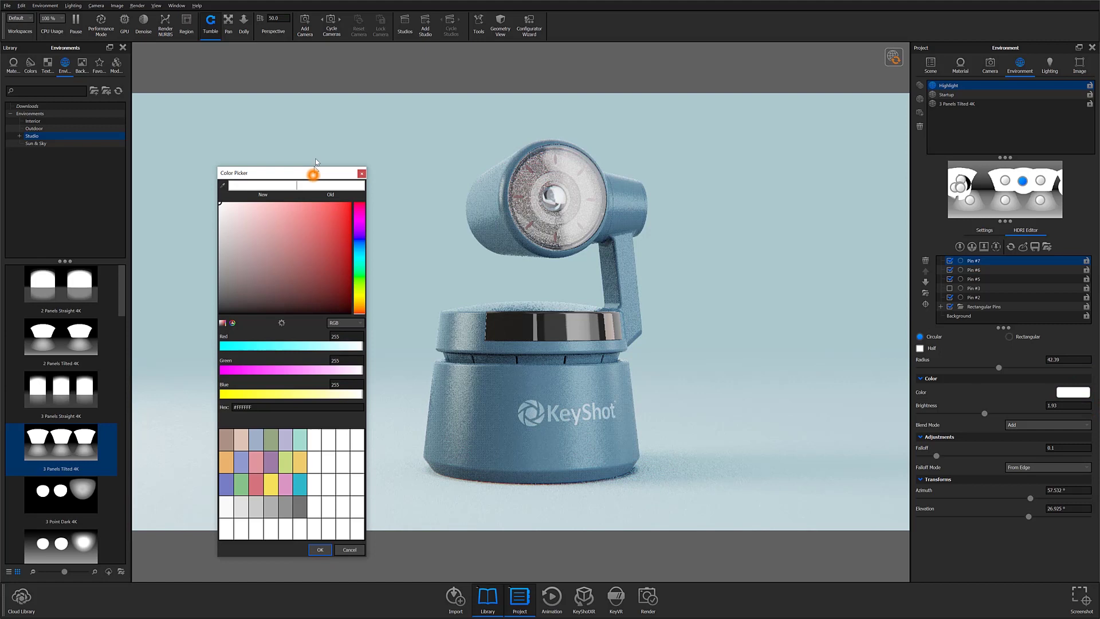
left_click(335, 210)
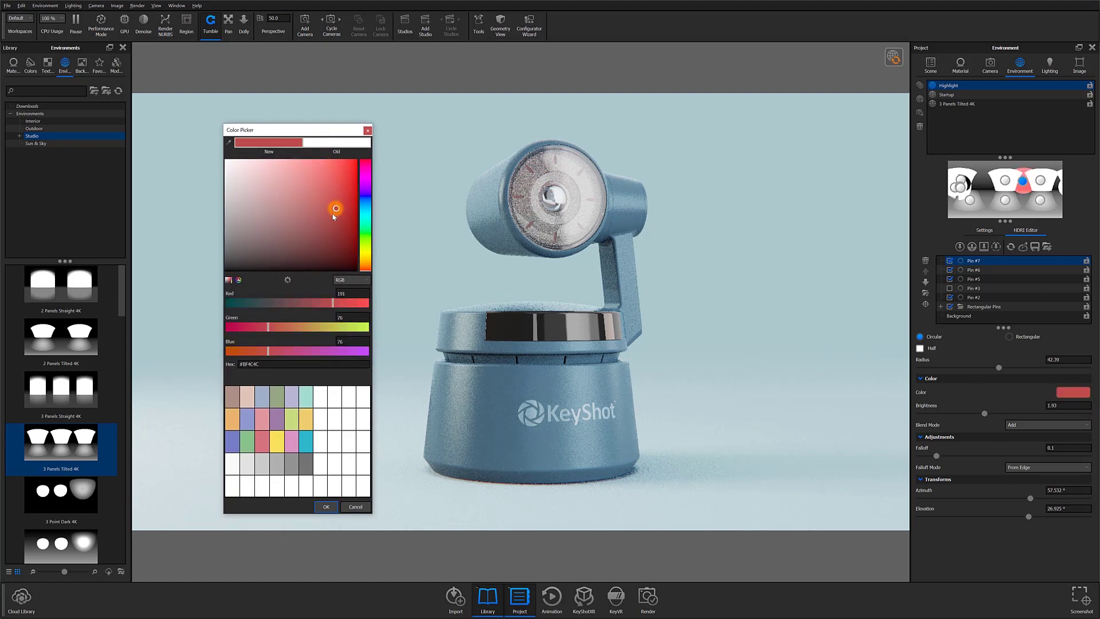
left_click(300, 243)
left_click(365, 208)
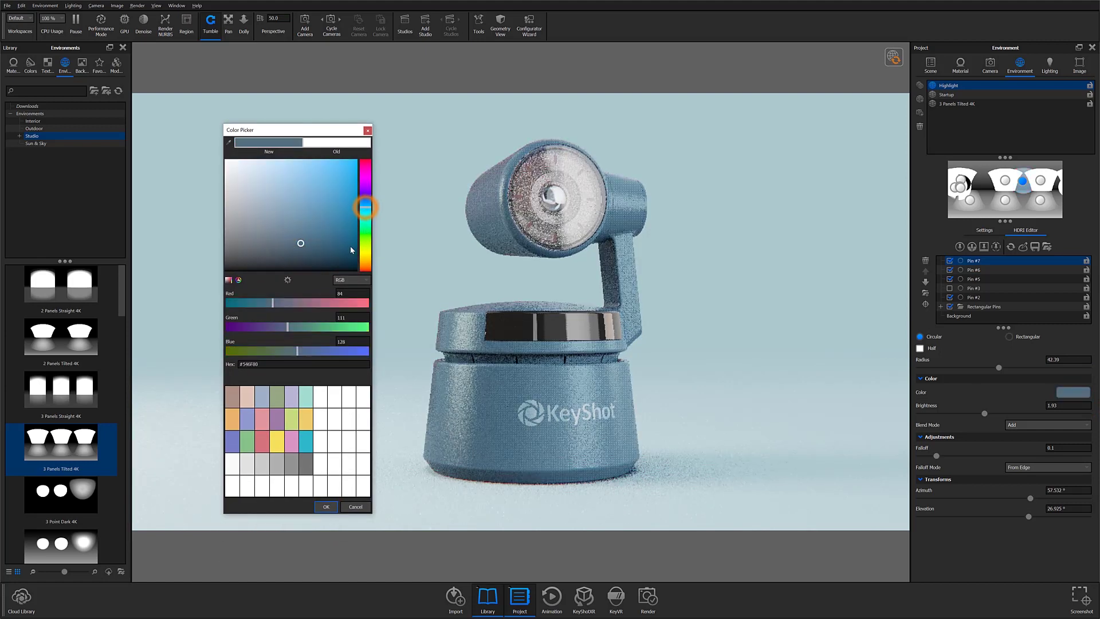
left_click(338, 241)
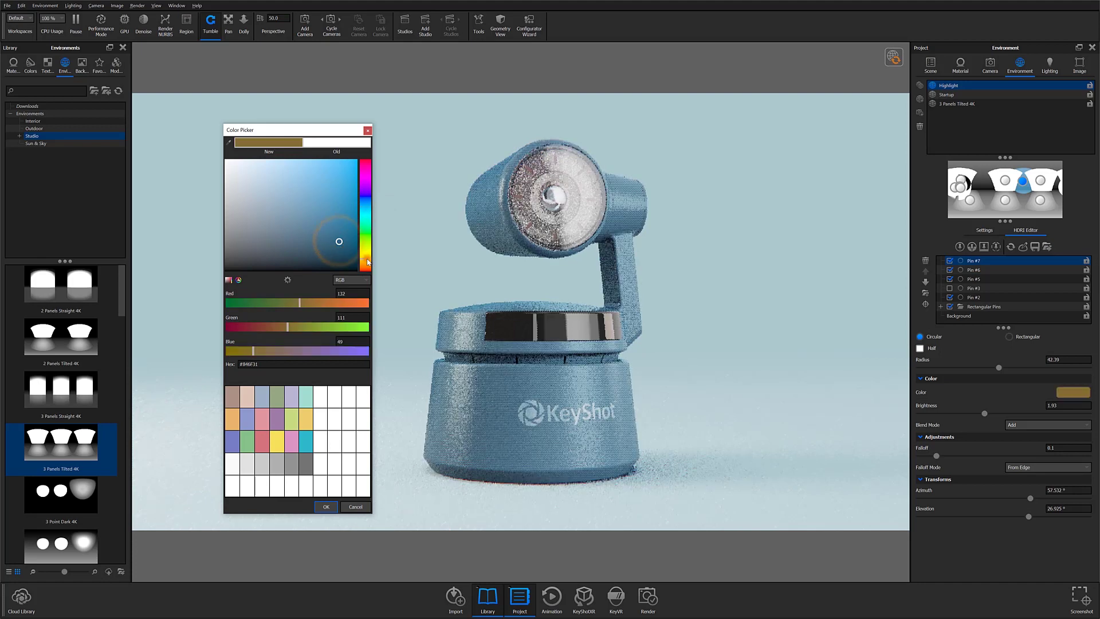
left_click(366, 259)
left_click(272, 252)
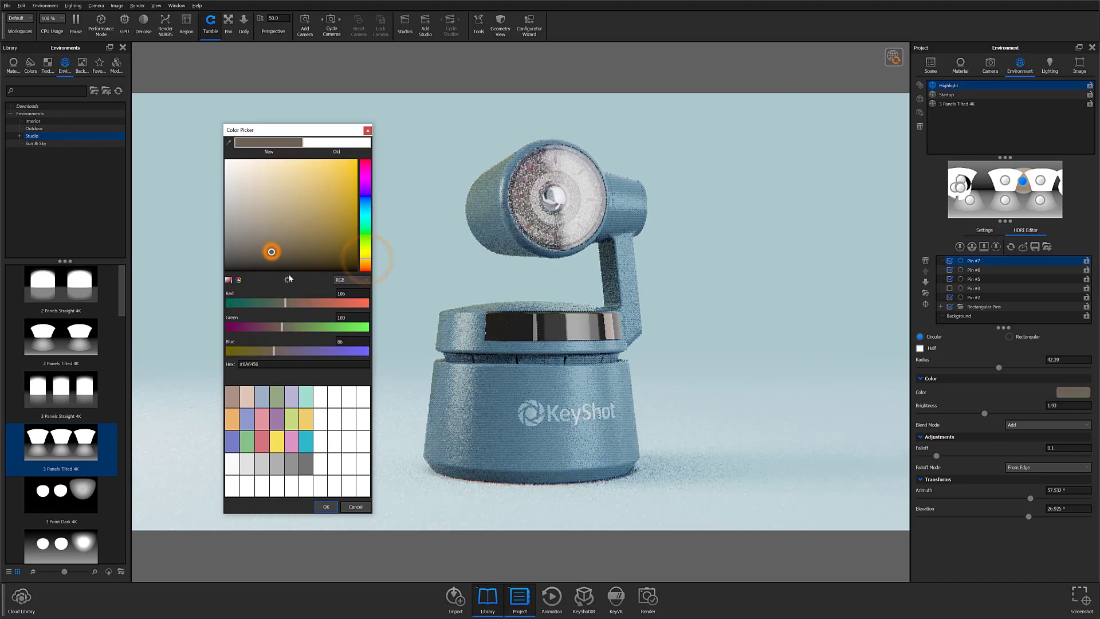
left_click(355, 506)
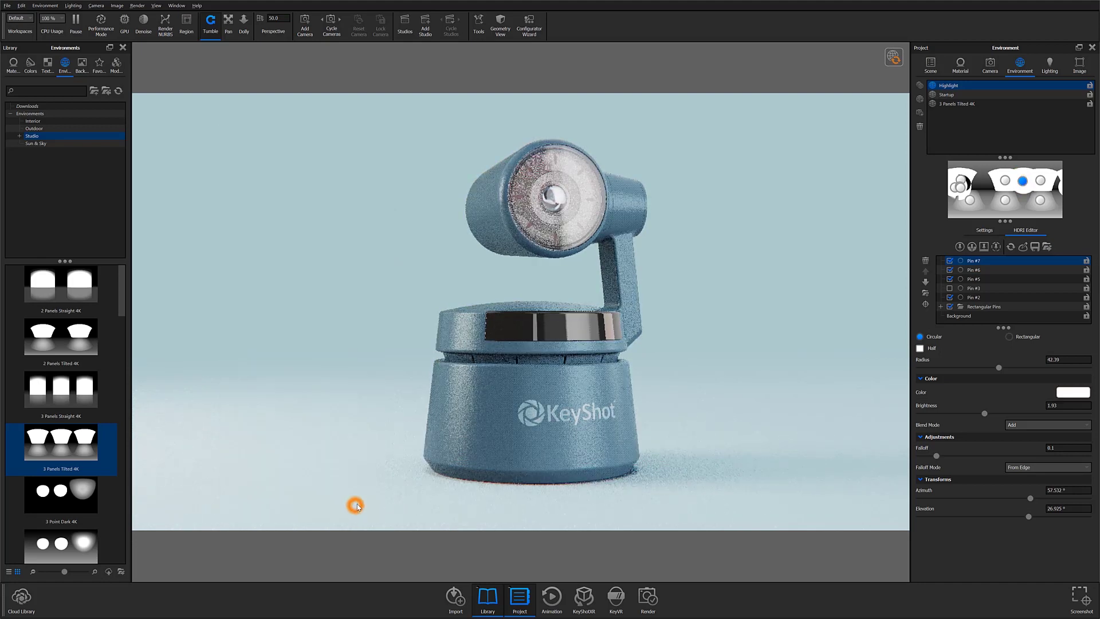
left_click(1014, 425)
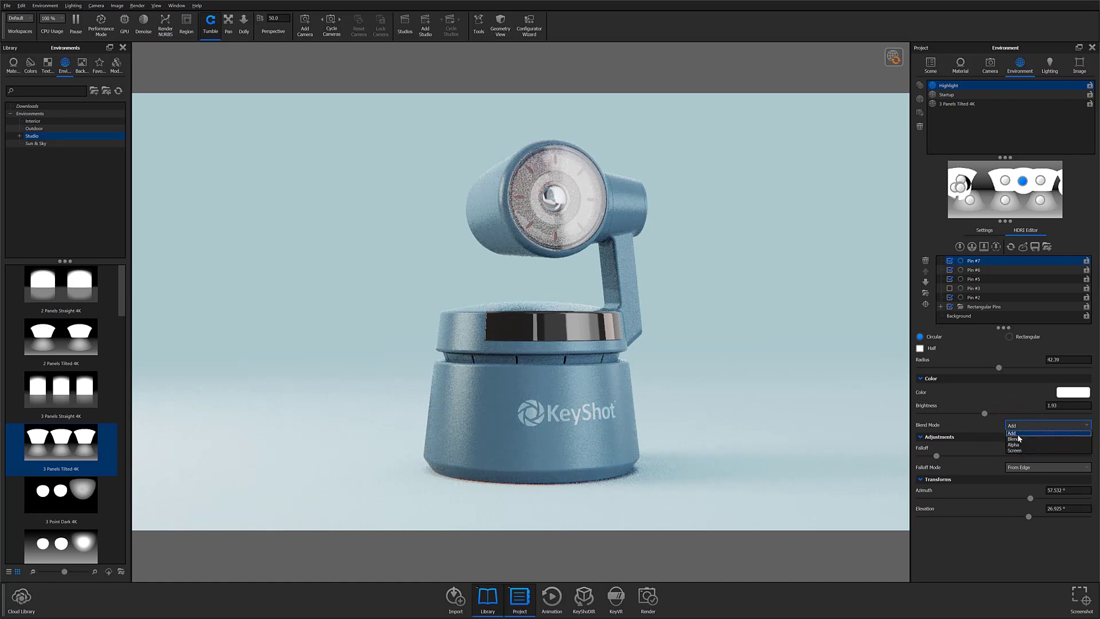
left_click(1015, 433)
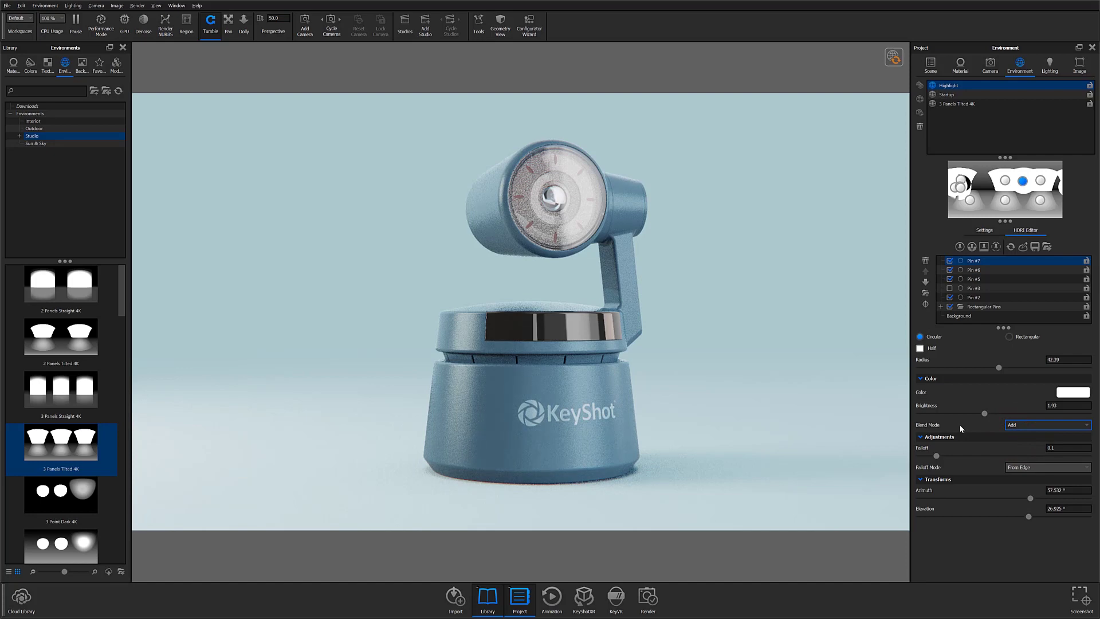
left_click(900, 58)
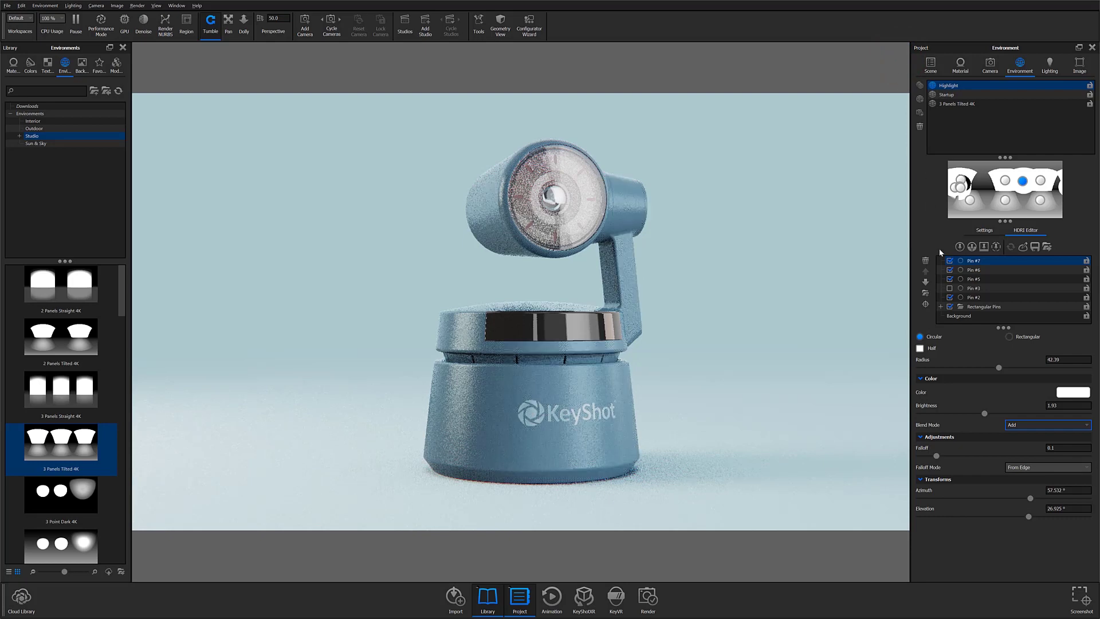
Step: Lower Pin #7's falloff to 0.174, keeping the From Edge falloff mode
left_click(920, 438)
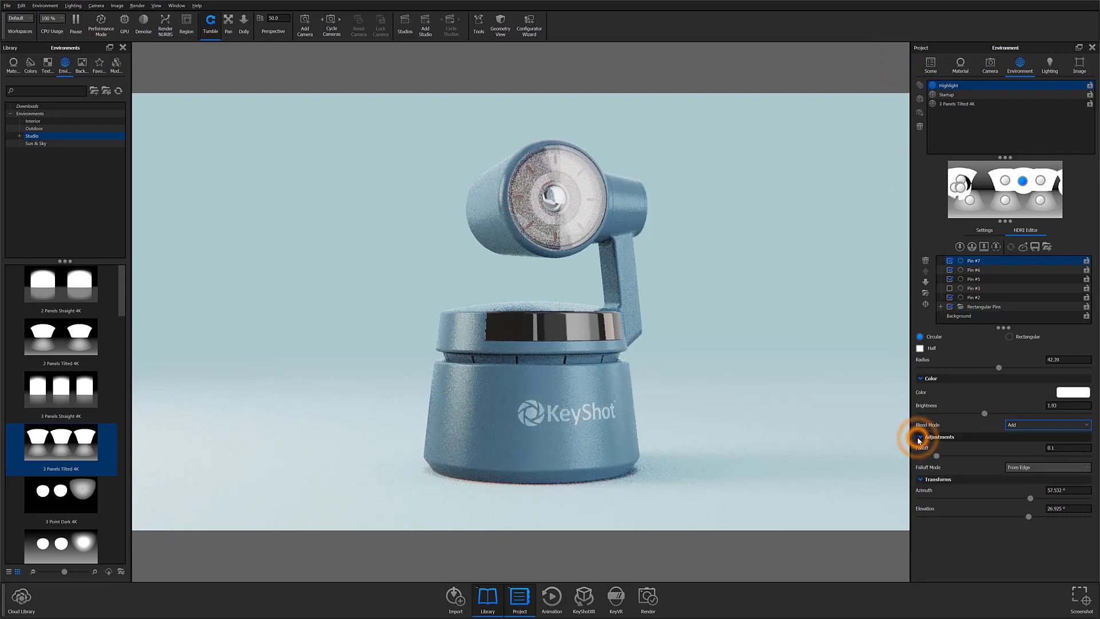
left_click_drag(999, 456, 962, 454)
left_click(1018, 468)
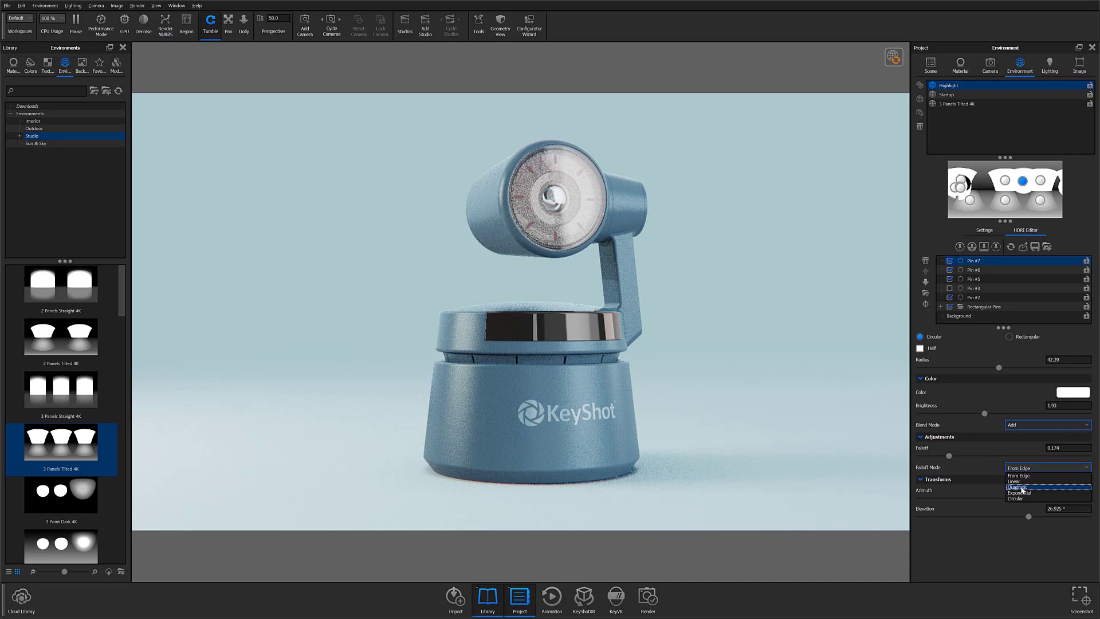
left_click(1022, 467)
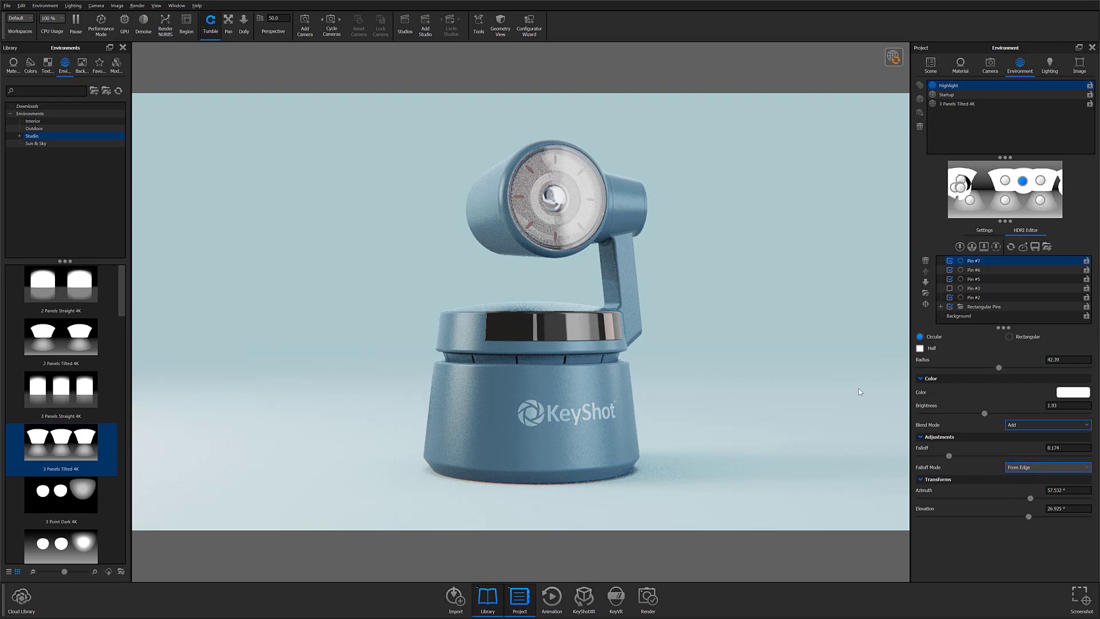
left_click(886, 55)
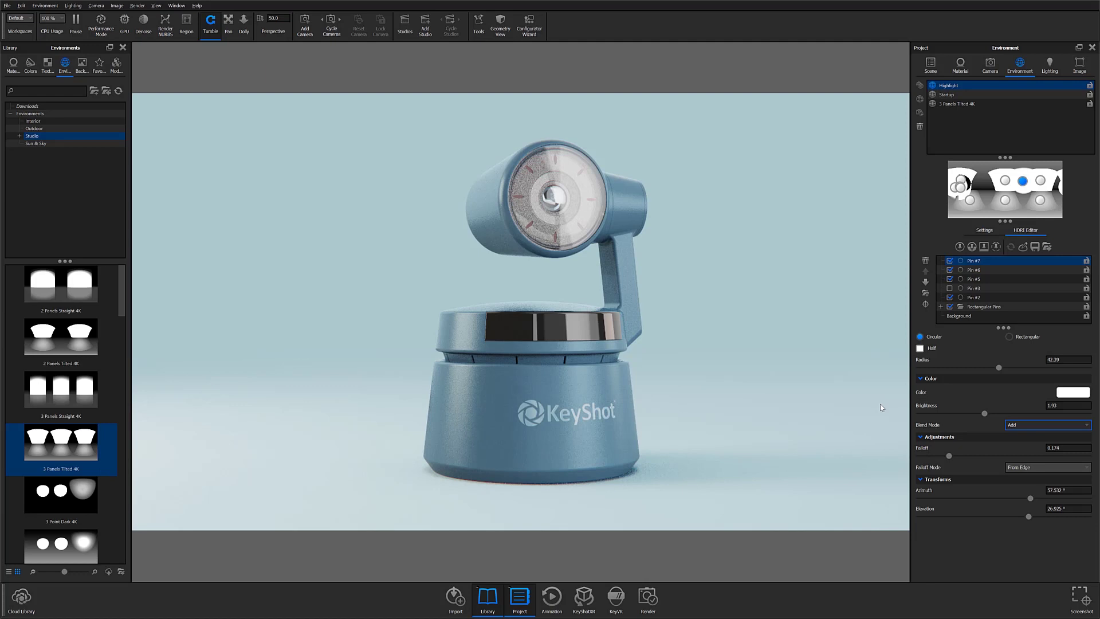
Step: Rotate Pin #7's azimuth from -19.08° to 164.16° under Transforms
left_click(924, 481)
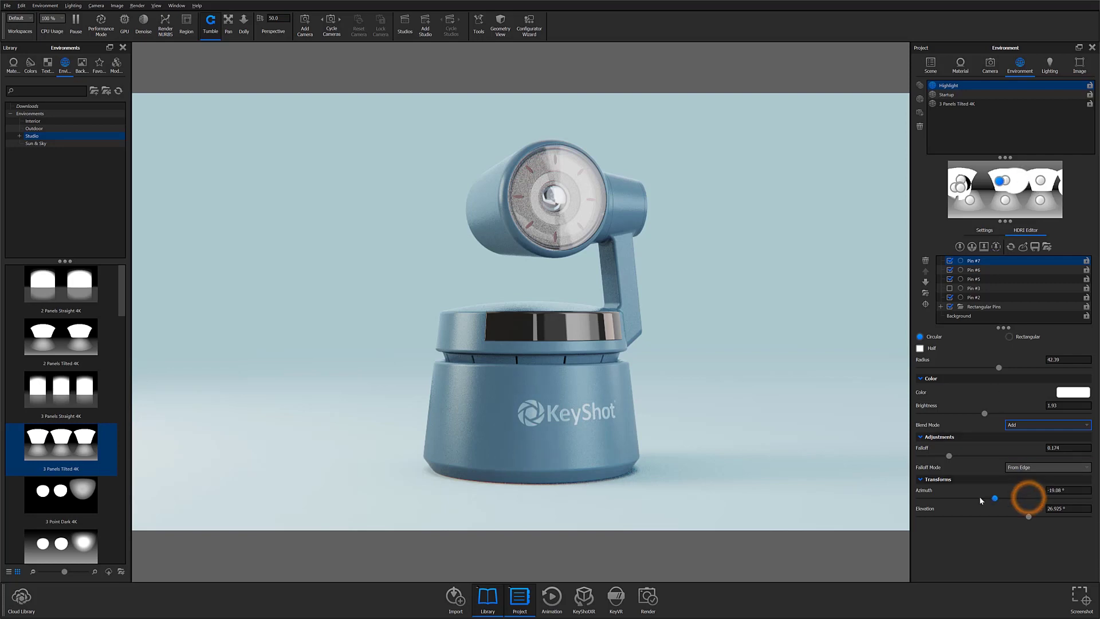
left_click_drag(980, 498, 989, 526)
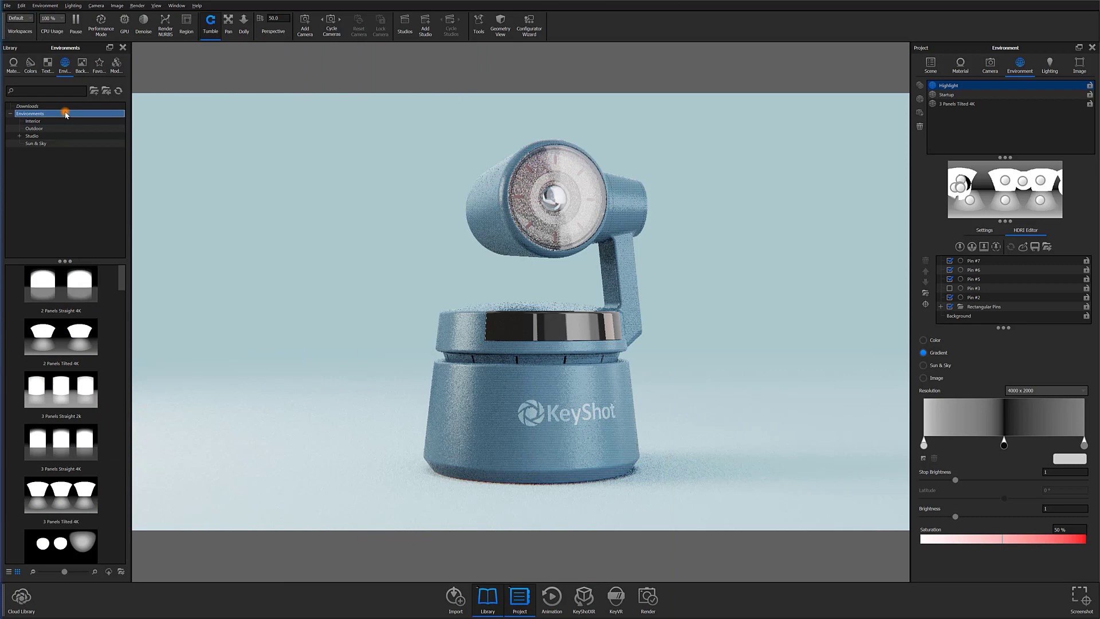
Step: Open the library's Environments folder and scroll through its HDRI thumbnails
left_click(56, 107)
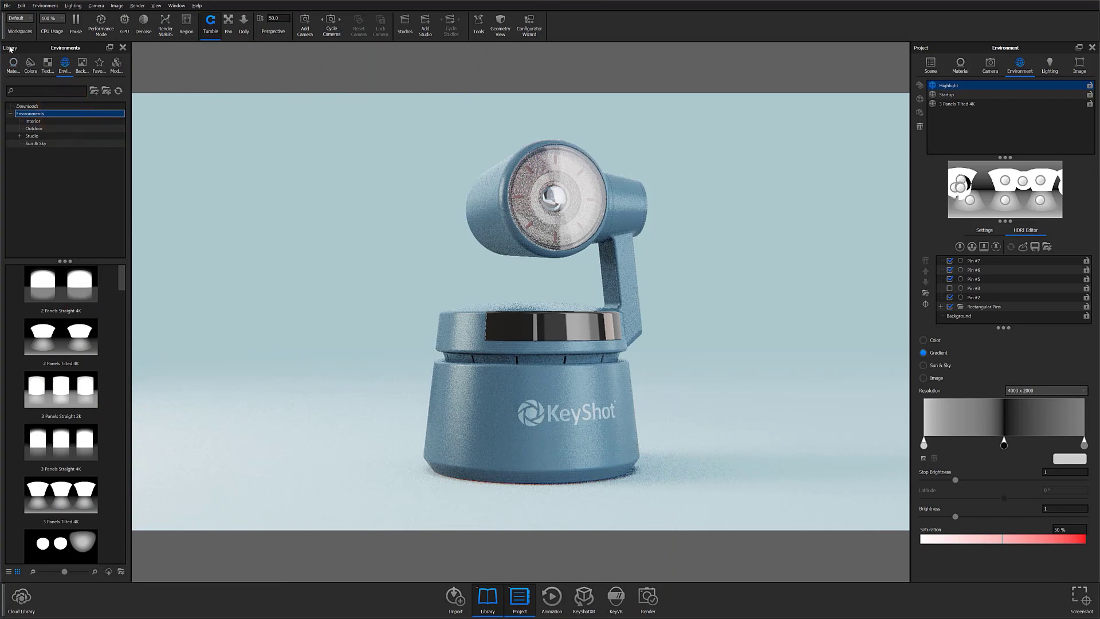
left_click(65, 67)
mouse_move(121, 278)
left_mouse_down()
mouse_move(118, 540)
mouse_move(128, 277)
left_mouse_up()
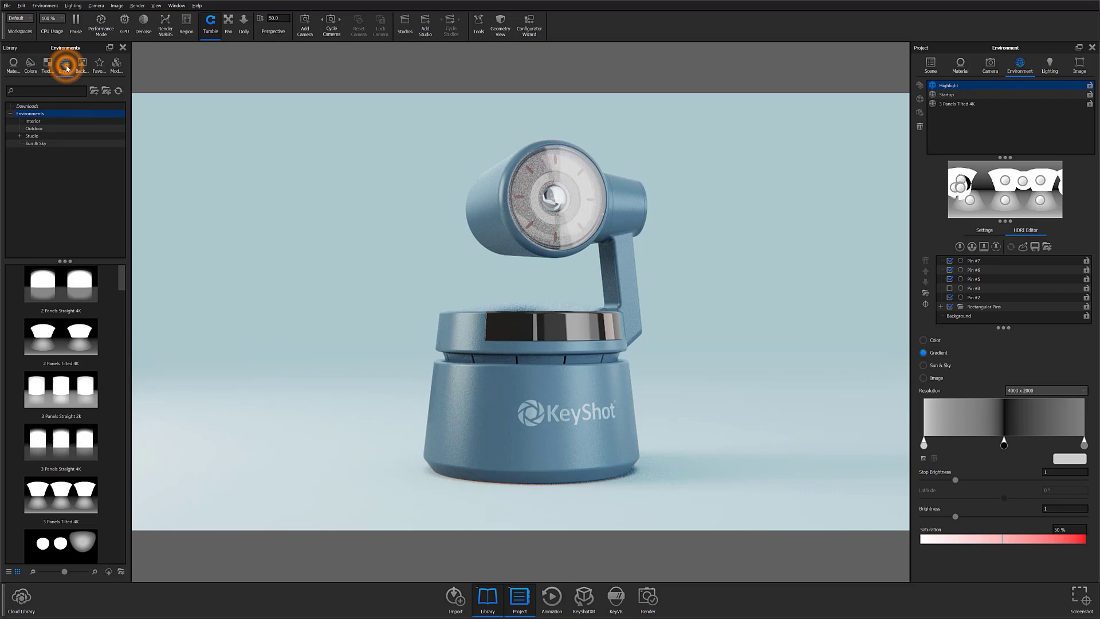
mouse_move(123, 276)
left_mouse_down()
mouse_move(113, 526)
mouse_move(136, 279)
left_mouse_up()
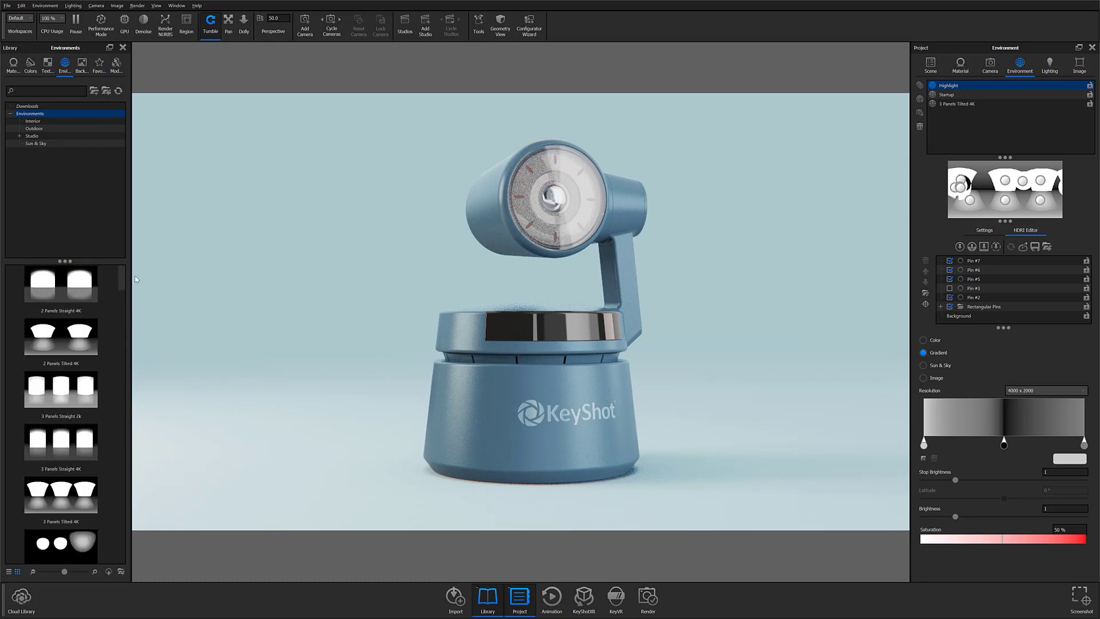
Step: Browse the Interior, Outdoor, Studio and Sun & Sky environment folders, returning to Outdoor
left_click(73, 121)
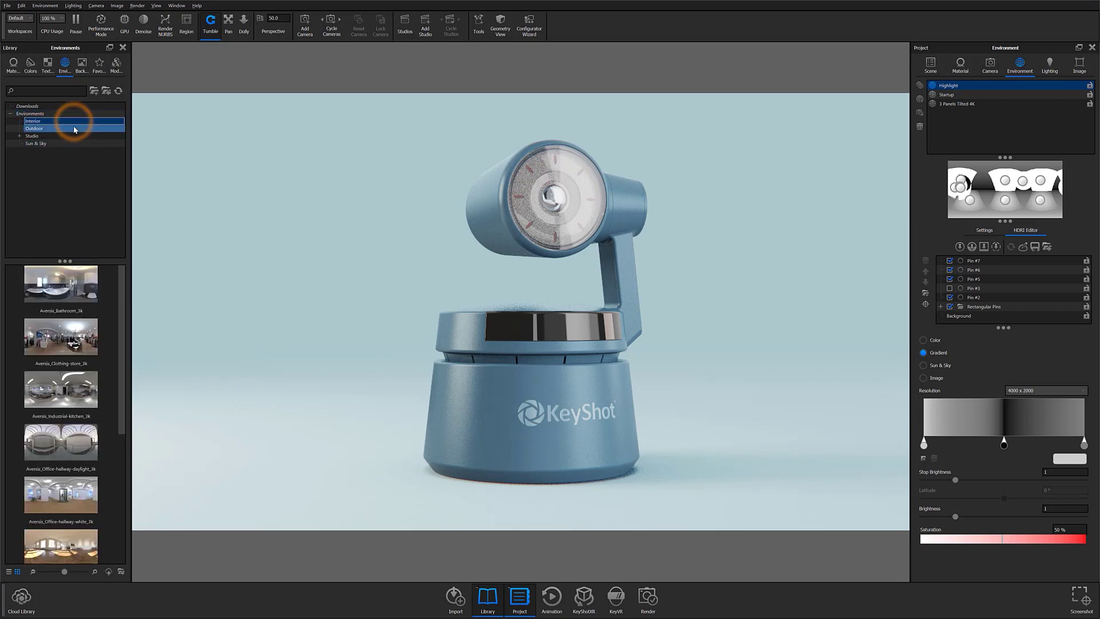
left_click(74, 129)
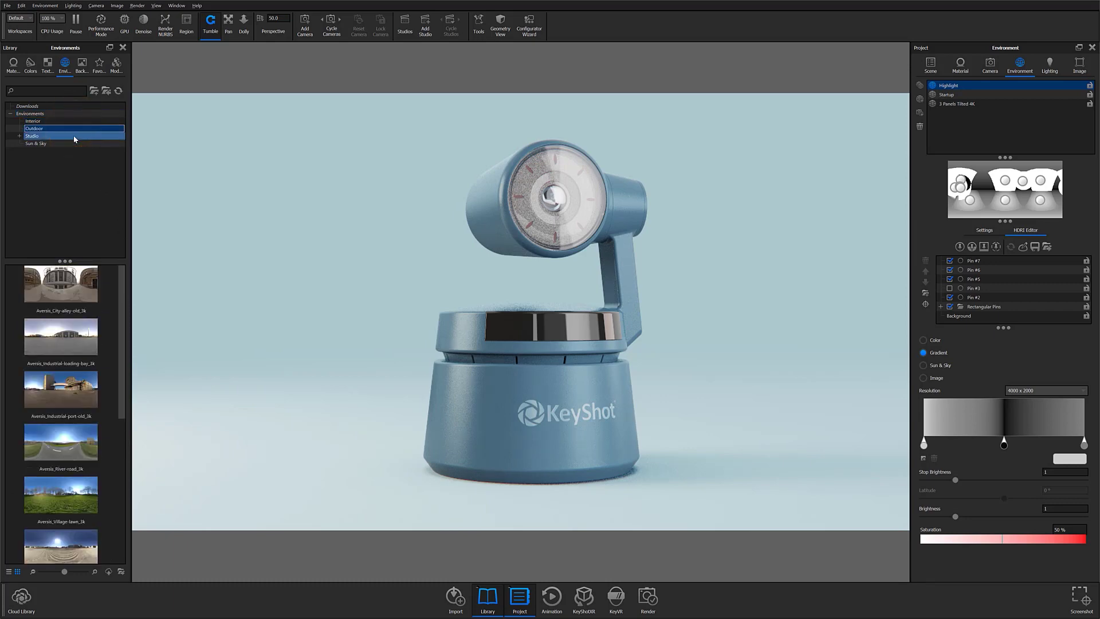
left_click(73, 136)
left_click(73, 144)
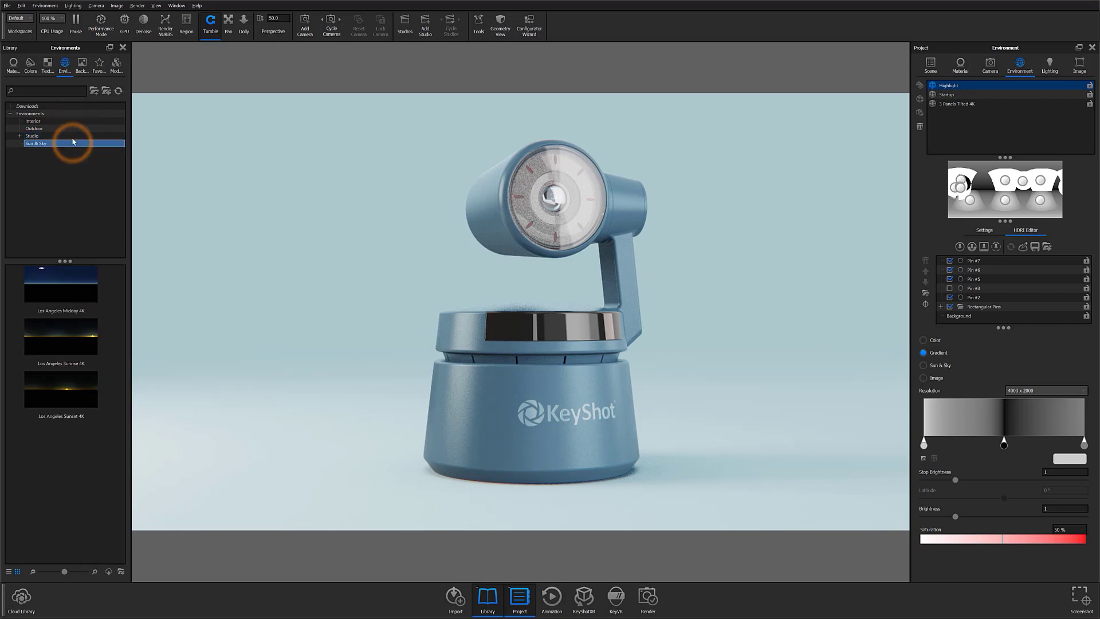
left_click(72, 129)
Step: Drop the city alley, river road, then Aversis Industrial-port-old HDRIs onto the scene
left_click_drag(61, 283, 224, 276)
left_click_drag(60, 442, 314, 407)
left_click_drag(61, 390, 272, 394)
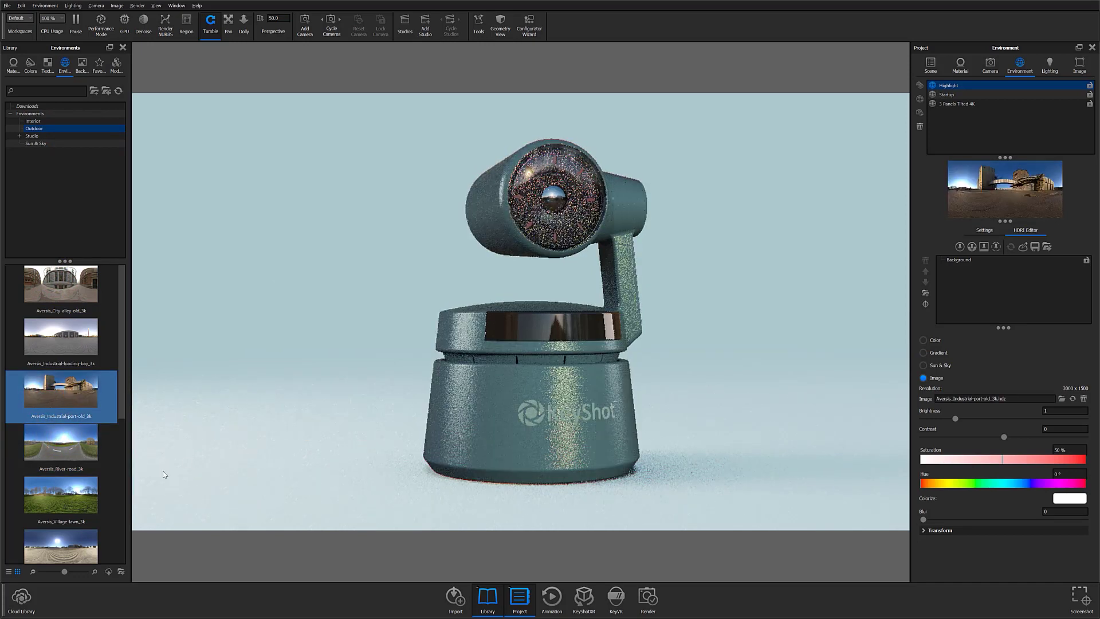
Step: Browse the Cloud Library's online HDRI environments, then close the window
left_click(15, 610)
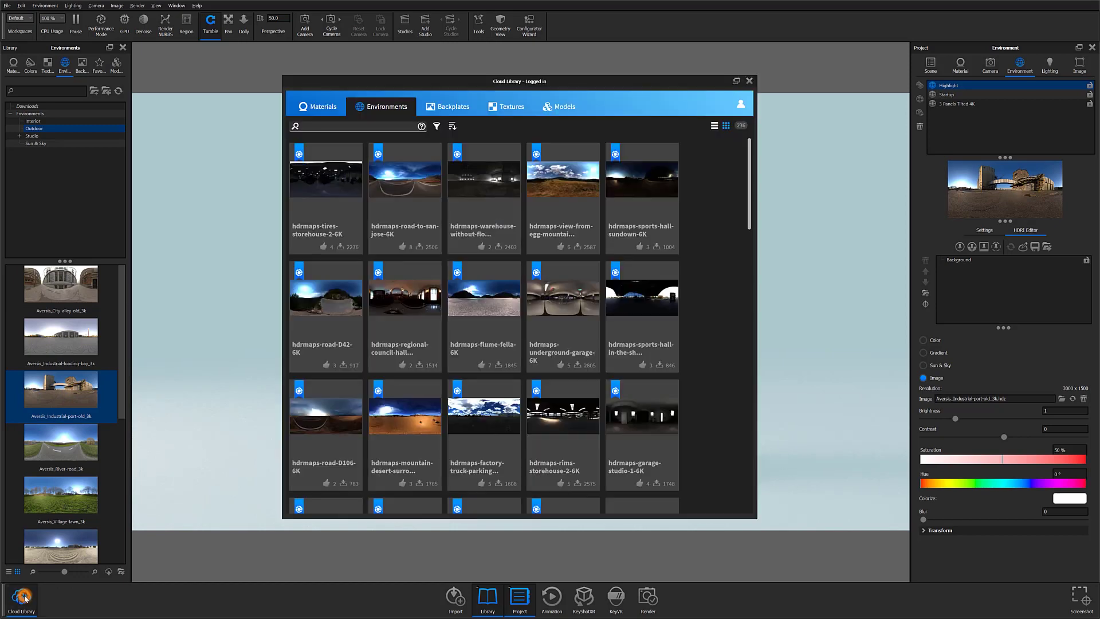
left_click_drag(751, 143, 713, 442)
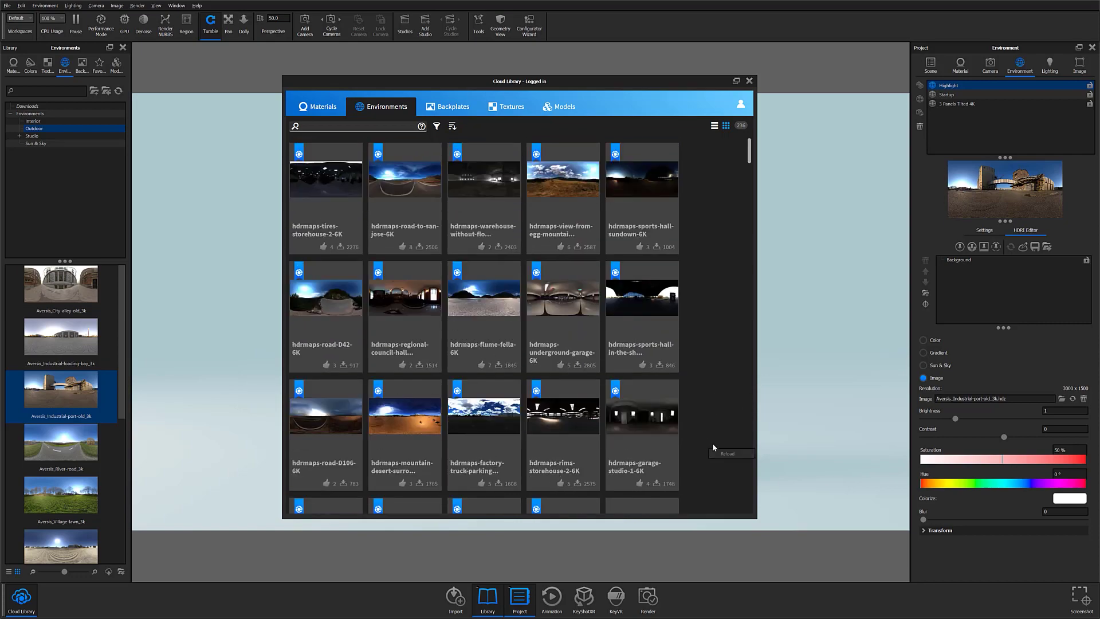
left_click(749, 80)
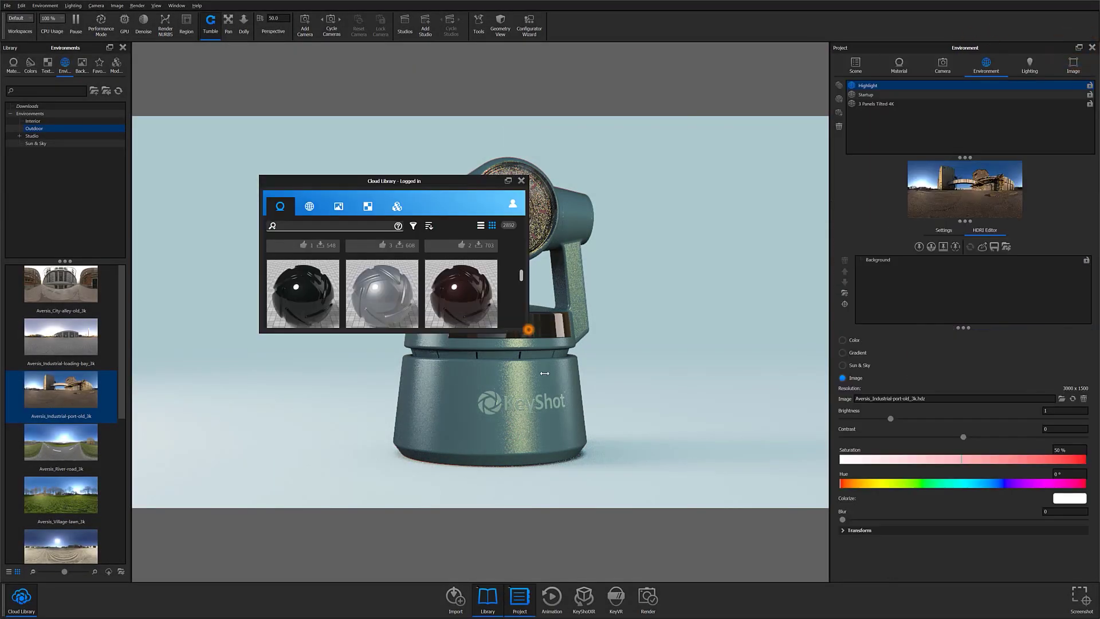
Step: Enlarge the Cloud Library window for easier browsing
left_click_drag(545, 373, 631, 373)
left_click_drag(447, 182, 504, 115)
left_click_drag(319, 344, 241, 344)
left_click_drag(470, 115, 751, 186)
Step: Apply the OrangeSolid material to the camera bot, then browse the downloadable 3D models
left_click_drag(774, 424, 437, 343)
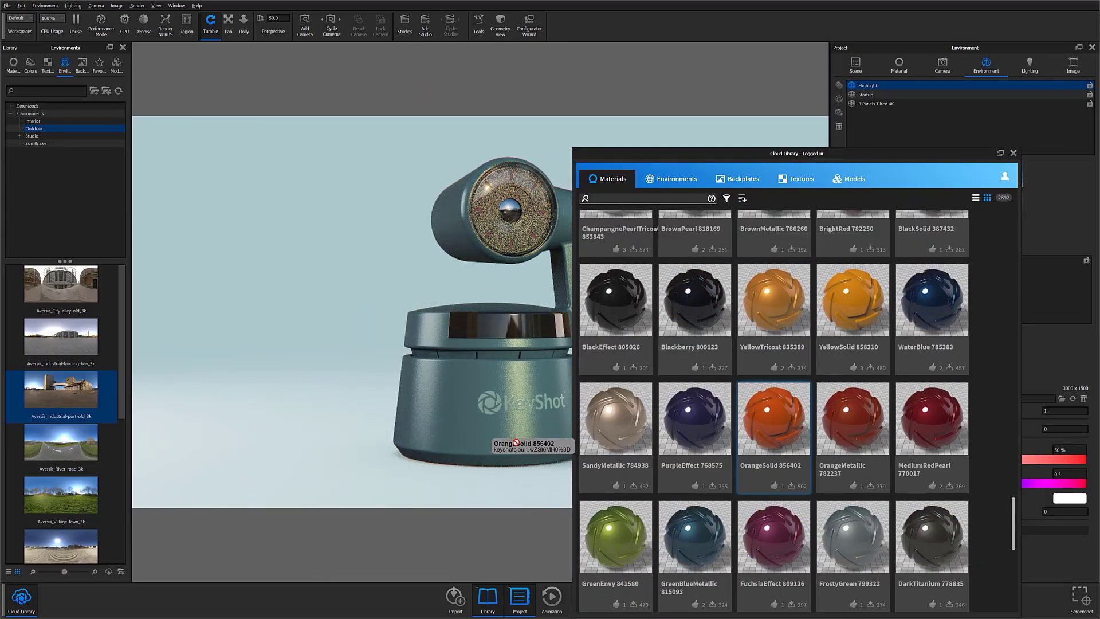
left_click_drag(515, 442, 504, 401)
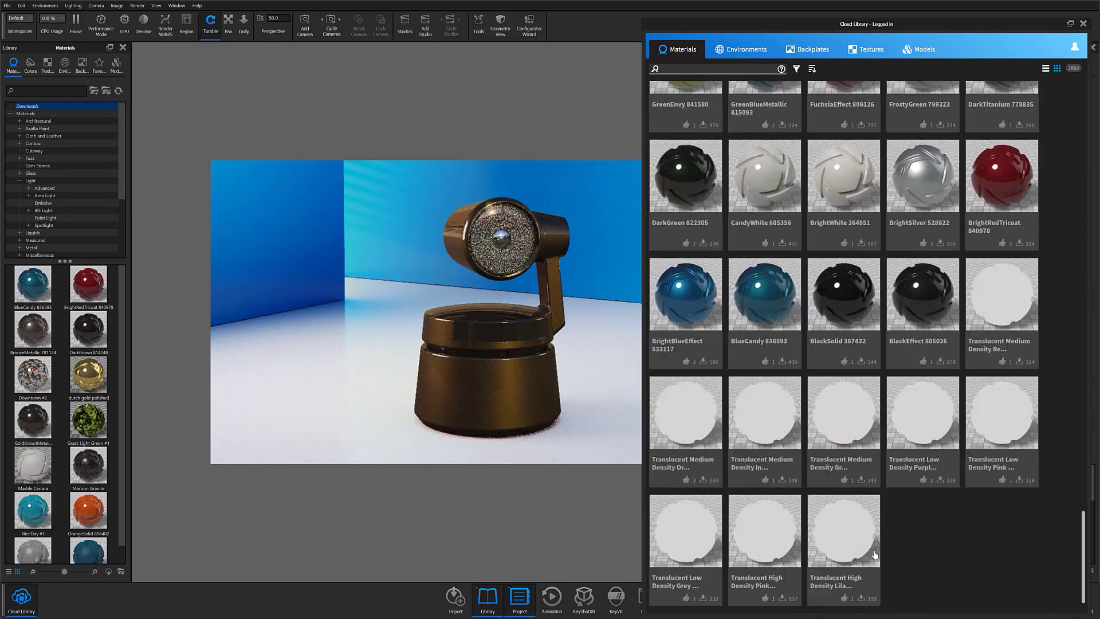
left_click(693, 71)
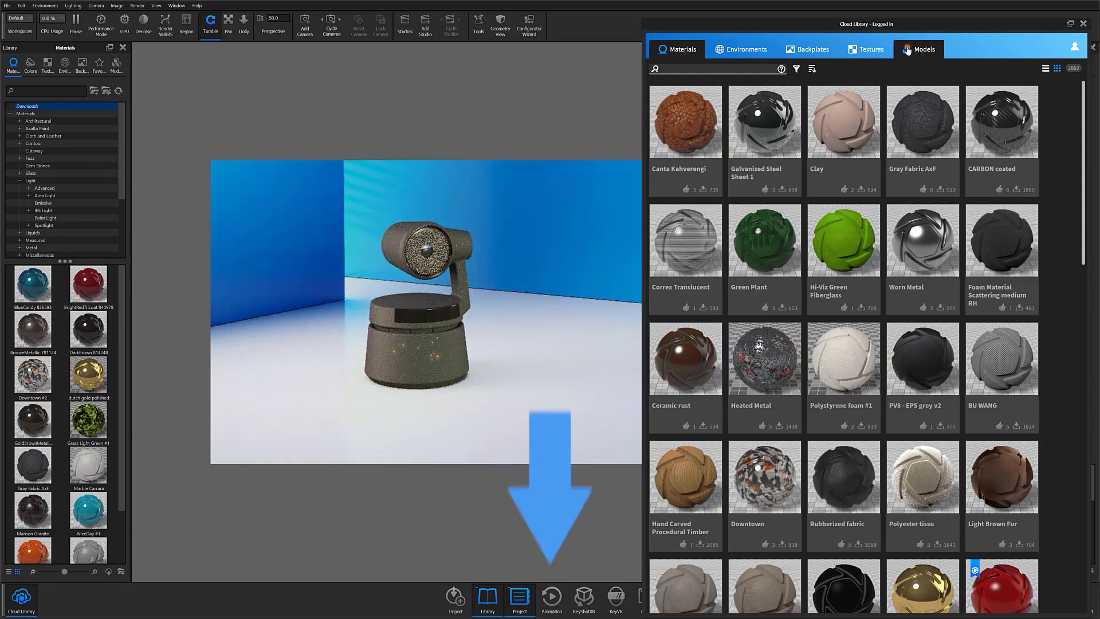
left_click(919, 50)
scroll(804, 307, "down", 2)
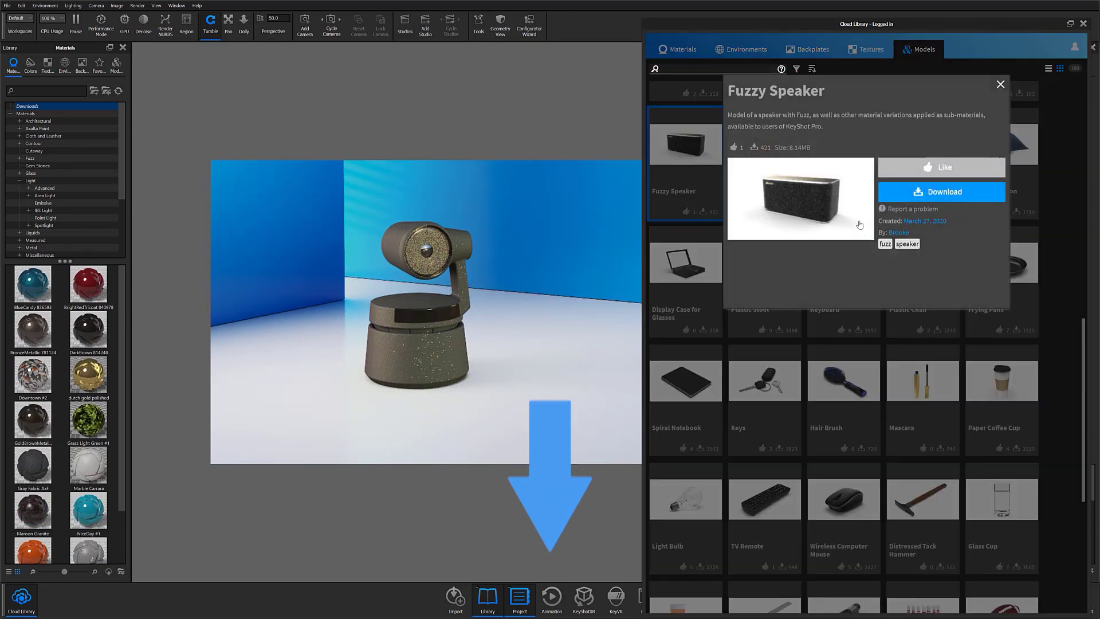